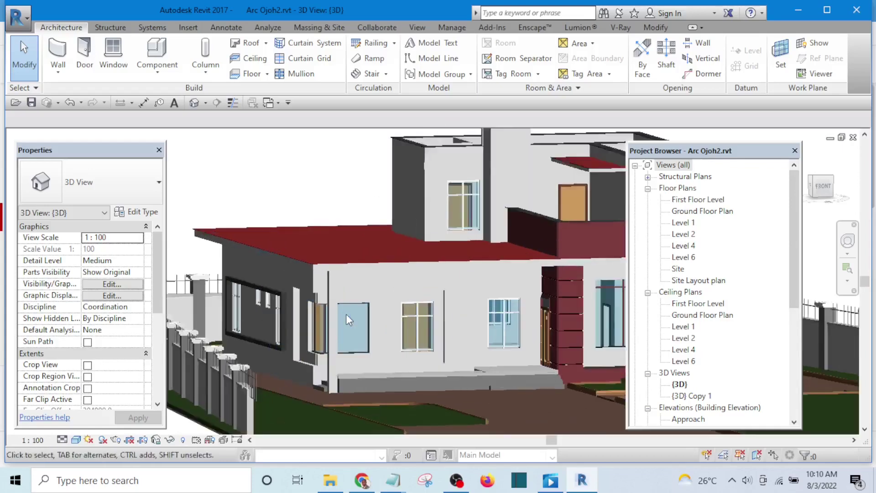
Examine the lower red roof and its eaves around the corner of the single-storey wing.
{"action": "middle_click_drag", "start_coordinate": [480, 366], "coordinate": [467, 382], "text": "shift"}
{"action": "scroll", "coordinate": [233, 252], "scroll_direction": "up", "scroll_amount": 2}
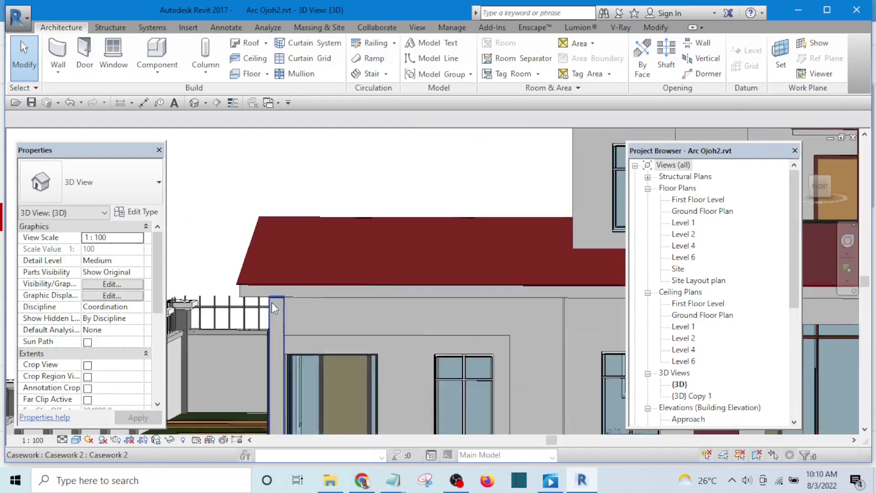
{"action": "scroll", "coordinate": [272, 301], "scroll_direction": "up", "scroll_amount": 2}
{"action": "middle_click_drag", "start_coordinate": [251, 299], "coordinate": [366, 336], "text": "shift"}
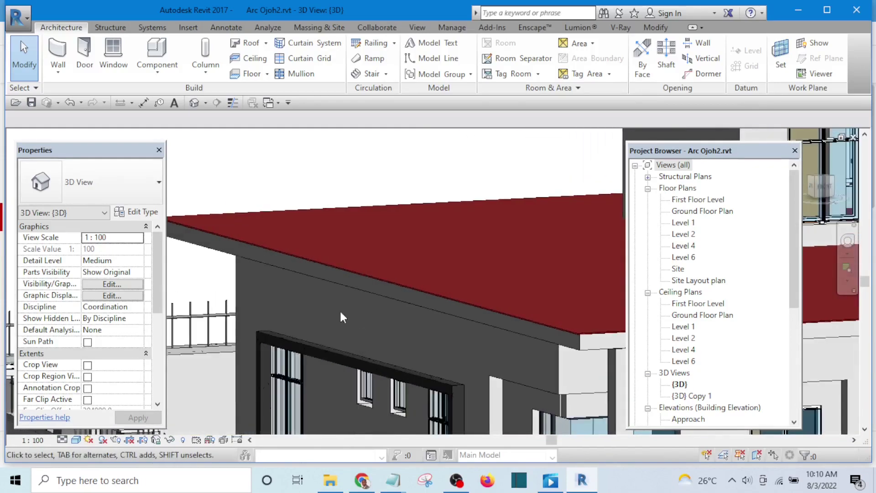
{"action": "scroll", "coordinate": [339, 310], "scroll_direction": "down", "scroll_amount": 3}
{"action": "middle_click_drag", "start_coordinate": [445, 299], "coordinate": [372, 278]}
{"action": "scroll", "coordinate": [387, 295], "scroll_direction": "up", "scroll_amount": 1}
{"action": "scroll", "coordinate": [307, 232], "scroll_direction": "up", "scroll_amount": 4}
{"action": "scroll", "coordinate": [312, 241], "scroll_direction": "up", "scroll_amount": 3}
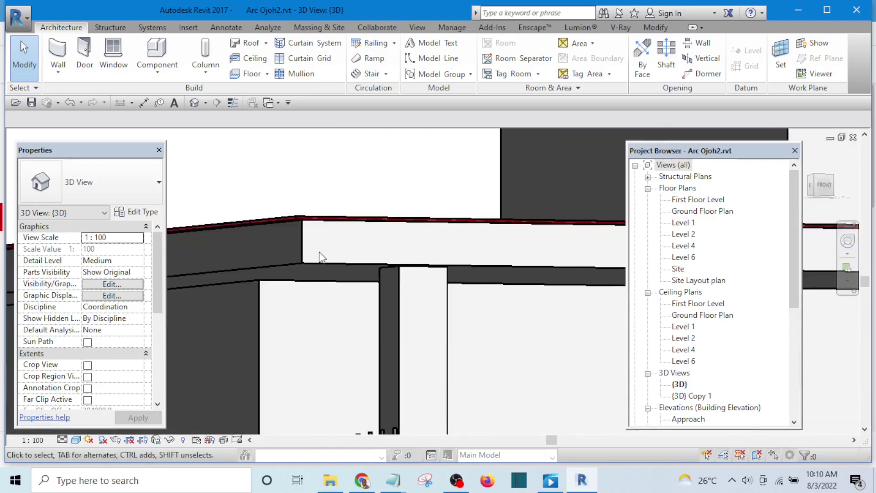
{"action": "scroll", "coordinate": [415, 257], "scroll_direction": "down", "scroll_amount": 4}
{"action": "middle_click_drag", "start_coordinate": [416, 261], "coordinate": [398, 248], "text": "shift"}
Inspect the side profile of the overhanging eave, where the thin red covering sits on the roof slab.
{"action": "scroll", "coordinate": [398, 248], "scroll_direction": "up", "scroll_amount": 5}
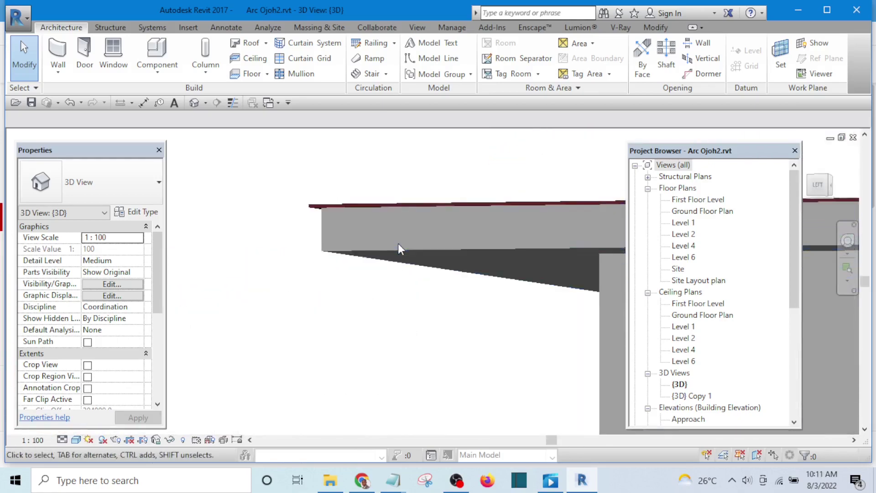
{"action": "scroll", "coordinate": [318, 239], "scroll_direction": "down", "scroll_amount": 4}
{"action": "scroll", "coordinate": [318, 238], "scroll_direction": "up", "scroll_amount": 2}
{"action": "scroll", "coordinate": [318, 242], "scroll_direction": "up", "scroll_amount": 3}
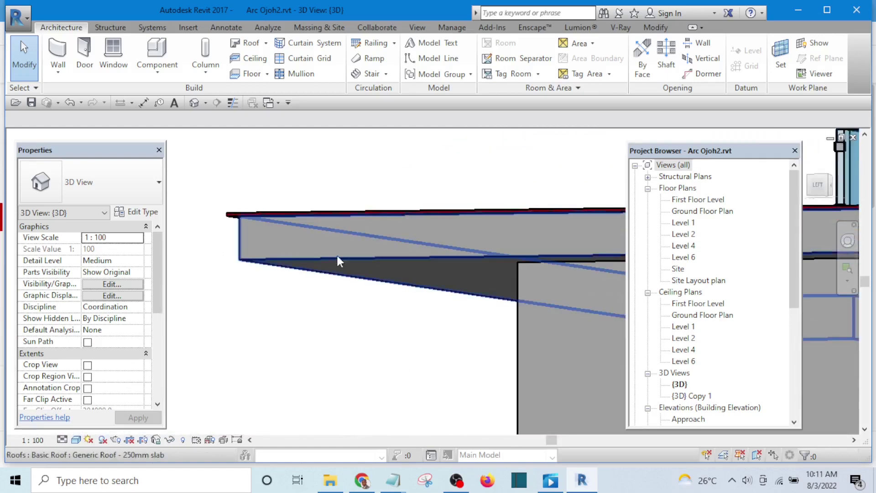
{"action": "scroll", "coordinate": [354, 264], "scroll_direction": "down", "scroll_amount": 3}
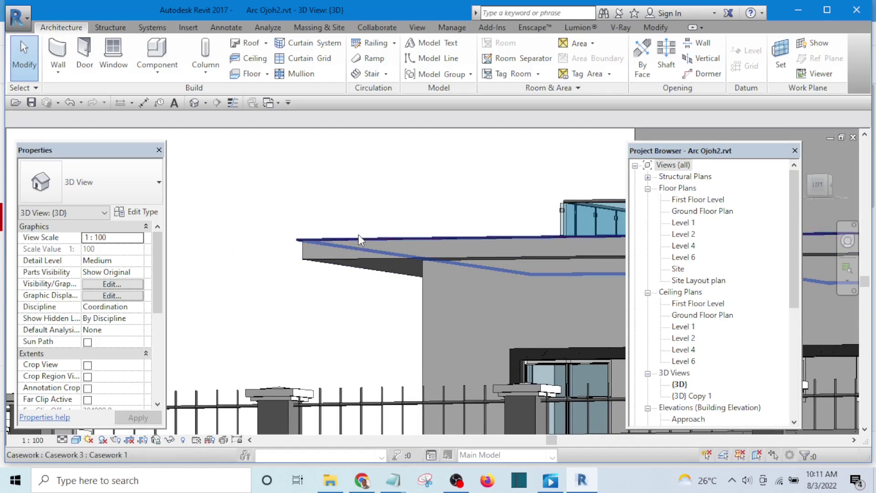
{"action": "scroll", "coordinate": [289, 231], "scroll_direction": "down", "scroll_amount": 2}
{"action": "scroll", "coordinate": [326, 245], "scroll_direction": "up", "scroll_amount": 7}
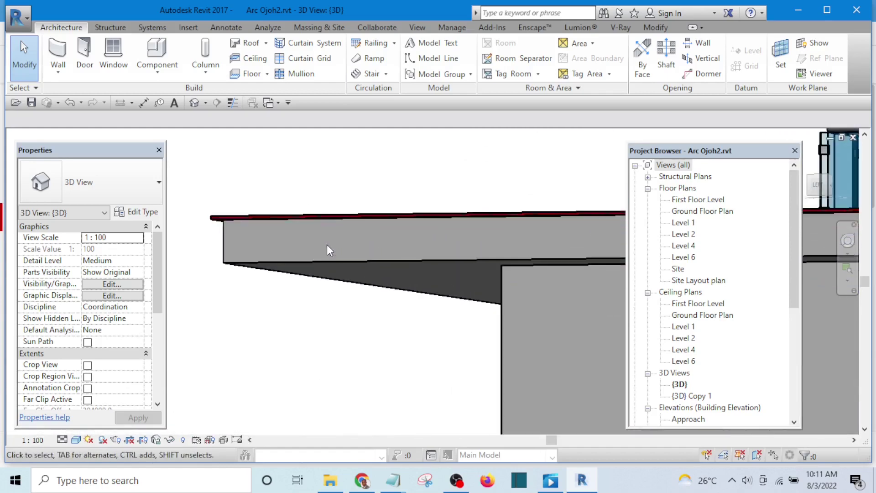
{"action": "scroll", "coordinate": [338, 247], "scroll_direction": "down", "scroll_amount": 6}
{"action": "scroll", "coordinate": [294, 249], "scroll_direction": "up", "scroll_amount": 5}
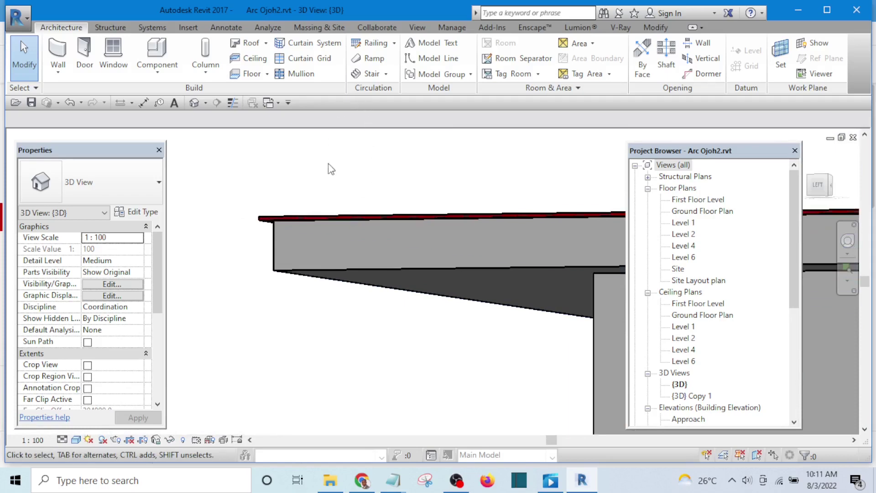
{"action": "scroll", "coordinate": [340, 225], "scroll_direction": "down", "scroll_amount": 4}
{"action": "scroll", "coordinate": [354, 216], "scroll_direction": "down", "scroll_amount": 6}
{"action": "middle_click_drag", "start_coordinate": [356, 216], "coordinate": [309, 233]}
{"action": "scroll", "coordinate": [290, 250], "scroll_direction": "up", "scroll_amount": 1}
{"action": "scroll", "coordinate": [301, 251], "scroll_direction": "up", "scroll_amount": 5}
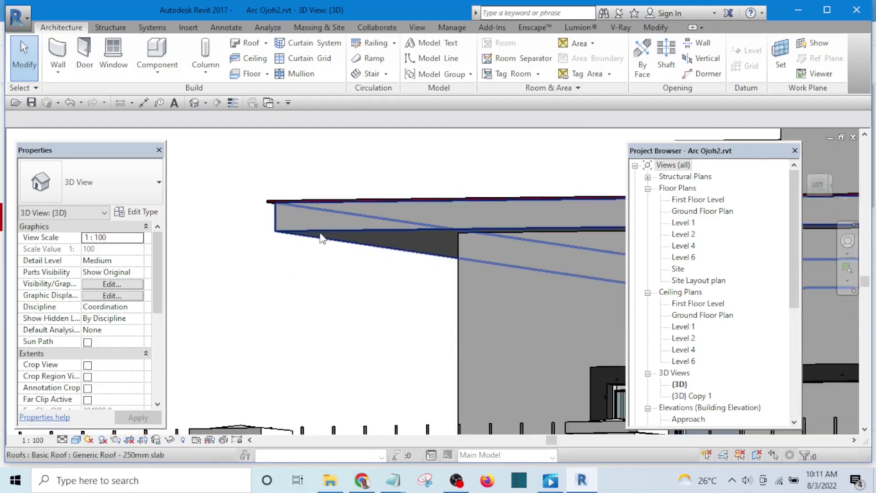
{"action": "scroll", "coordinate": [310, 235], "scroll_direction": "down", "scroll_amount": 4}
{"action": "scroll", "coordinate": [314, 213], "scroll_direction": "up", "scroll_amount": 5}
{"action": "key", "text": "Escape"}
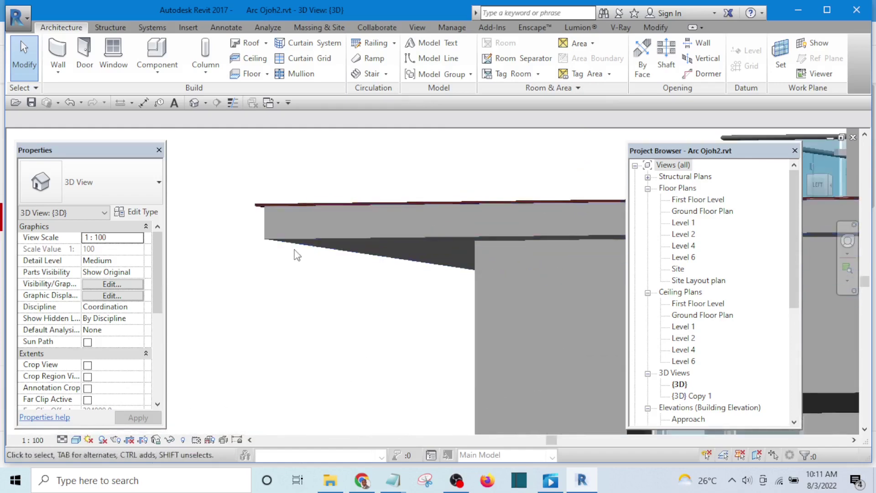
Check the properties of the lower roof slab and of the red casework covering on top of it.
{"action": "left_click", "coordinate": [283, 242]}
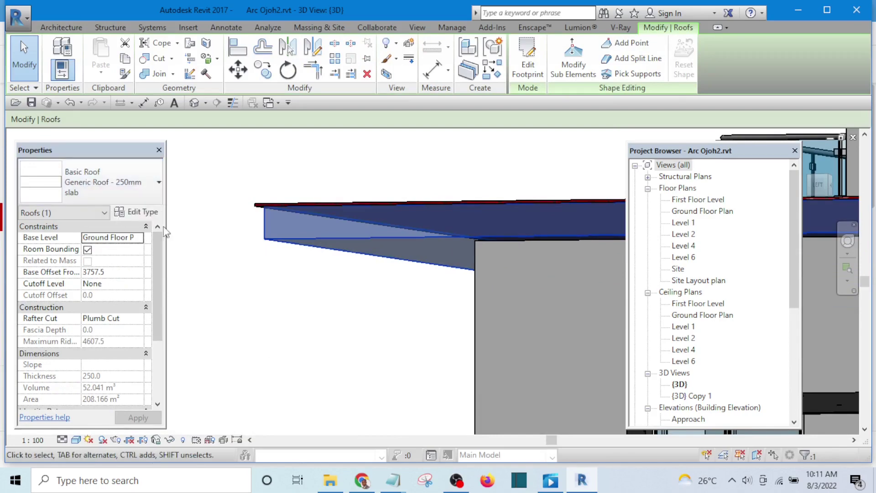
{"action": "left_click", "coordinate": [352, 163]}
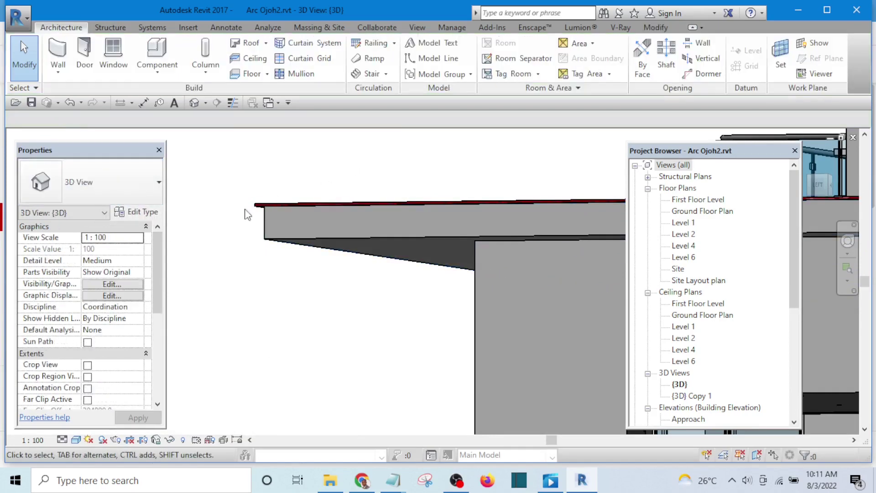
{"action": "left_click", "coordinate": [256, 204]}
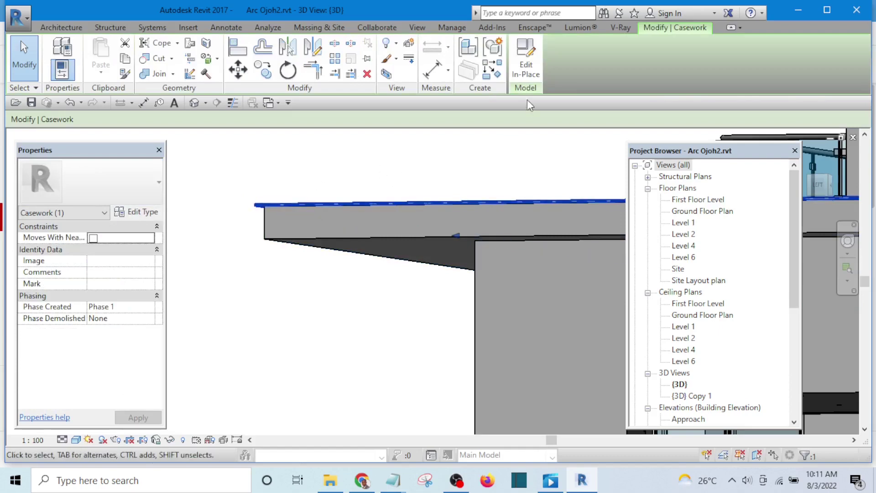
{"action": "left_click", "coordinate": [279, 162]}
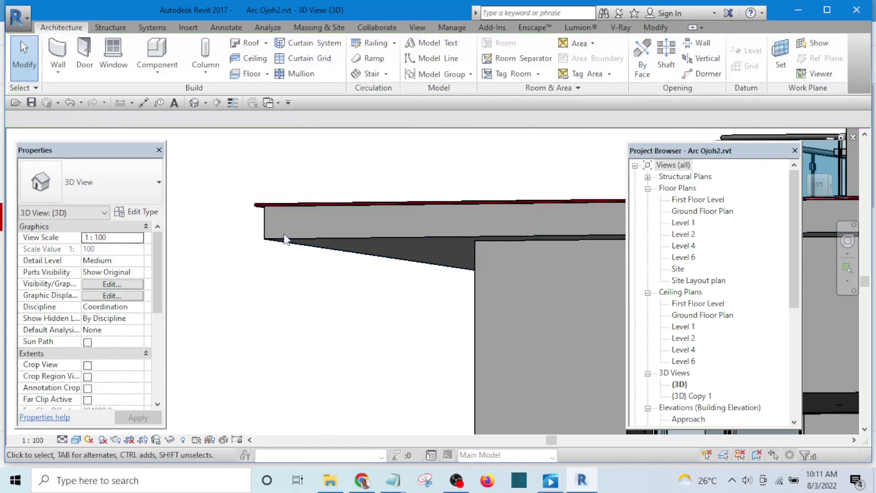
{"action": "left_click", "coordinate": [286, 238]}
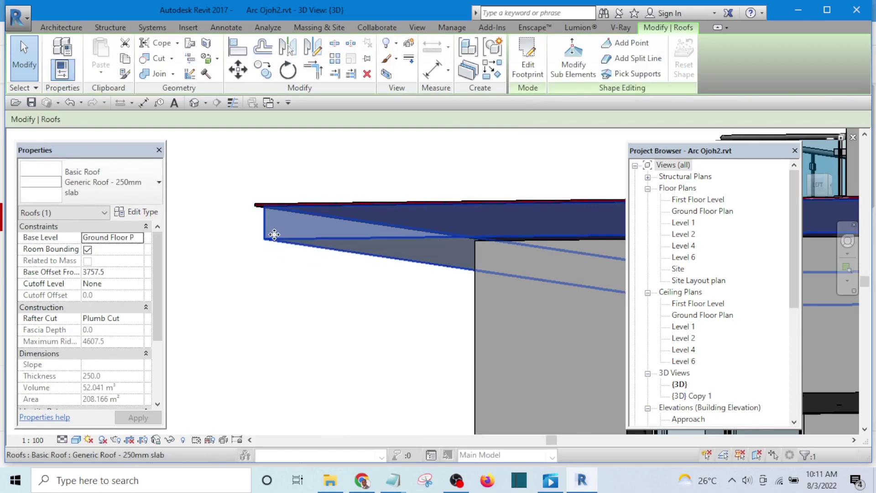
Delete the lower roof slab together with its red casework covering, exposing the rooms of the single-storey wing.
{"action": "scroll", "coordinate": [274, 234], "scroll_direction": "down", "scroll_amount": 3}
{"action": "scroll", "coordinate": [309, 198], "scroll_direction": "up", "scroll_amount": 3}
{"action": "left_click_drag", "start_coordinate": [325, 152], "coordinate": [223, 311]}
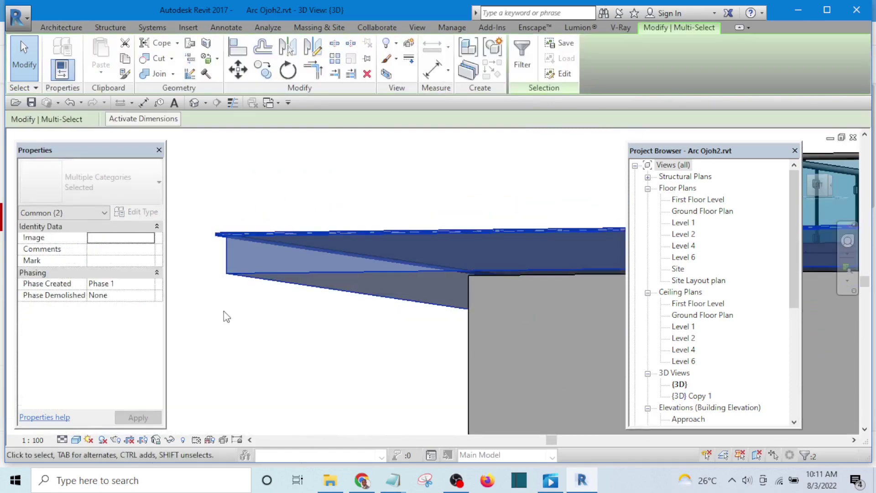
{"action": "left_click", "coordinate": [367, 74]}
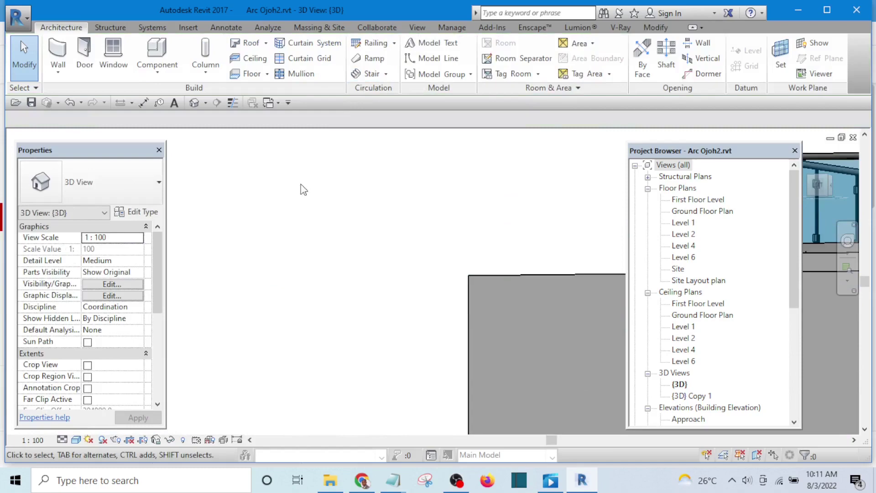
{"action": "middle_click_drag", "start_coordinate": [281, 235], "coordinate": [256, 352], "text": "shift"}
{"action": "middle_click_drag", "start_coordinate": [382, 305], "coordinate": [593, 283], "text": "shift"}
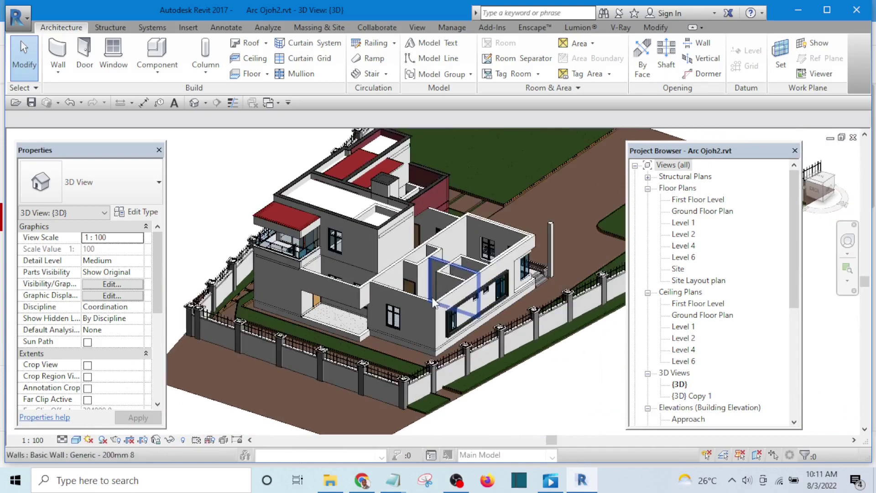
Start a Roof by Footprint in the Ground Floor Plan, using Pick Lines for the boundary with a 600 offset.
{"action": "double_click", "coordinate": [701, 212]}
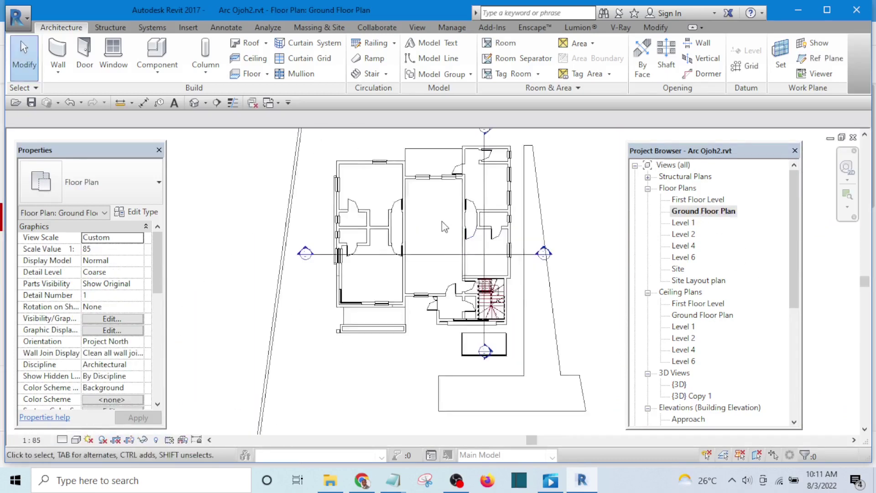
{"action": "scroll", "coordinate": [444, 227], "scroll_direction": "up", "scroll_amount": 2}
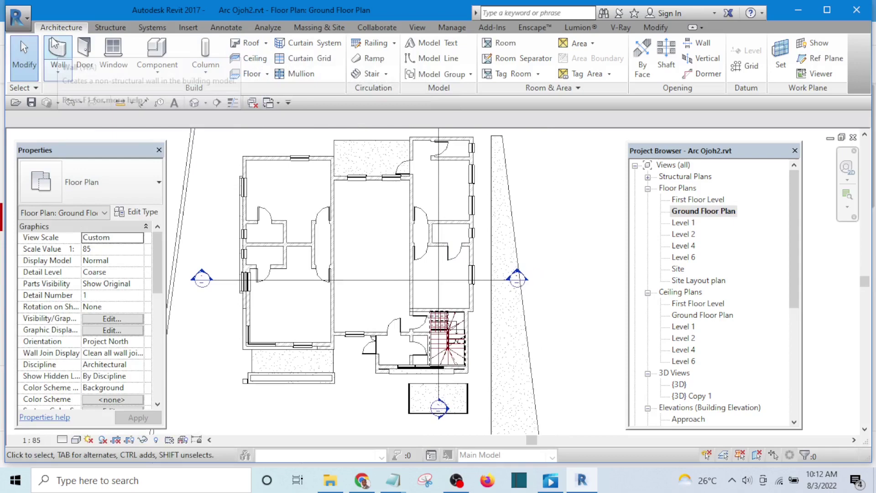
{"action": "left_click", "coordinate": [266, 43]}
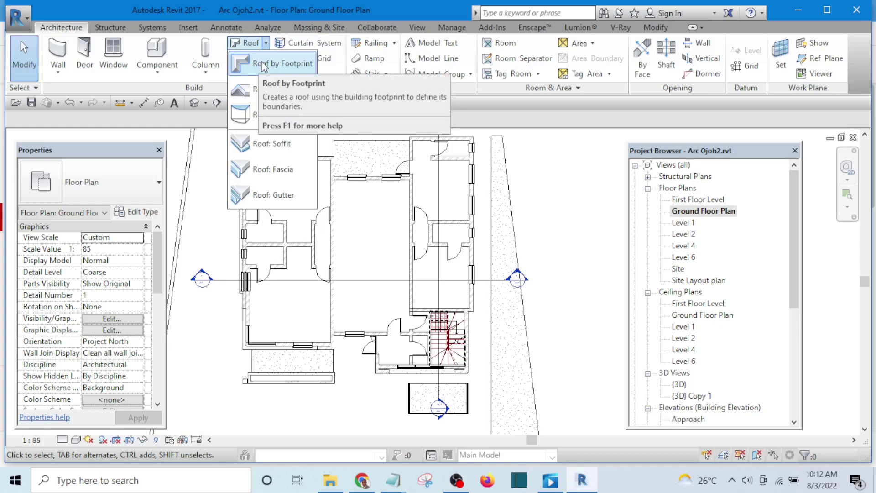
{"action": "left_click", "coordinate": [266, 65]}
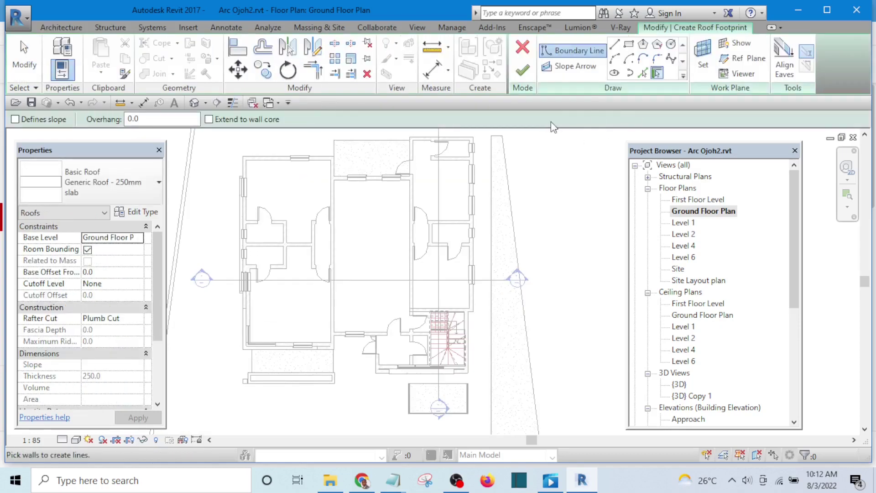
{"action": "left_click", "coordinate": [642, 72]}
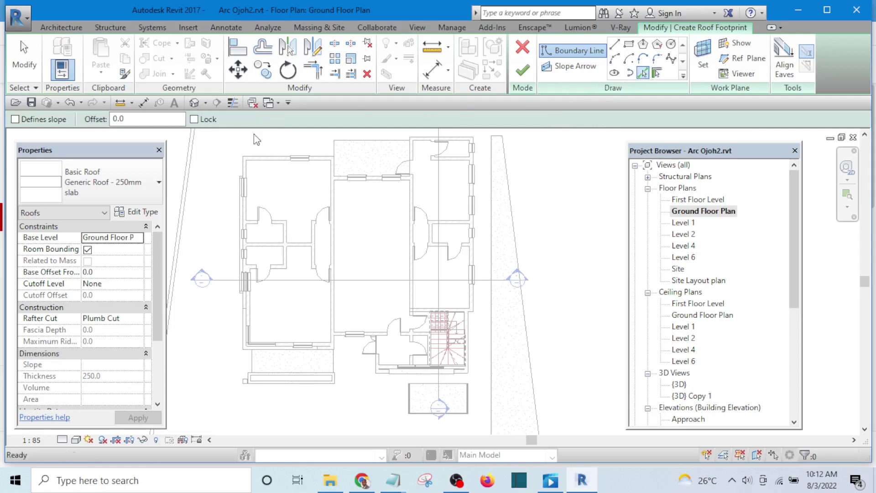
{"action": "middle_click_drag", "start_coordinate": [269, 197], "coordinate": [384, 203]}
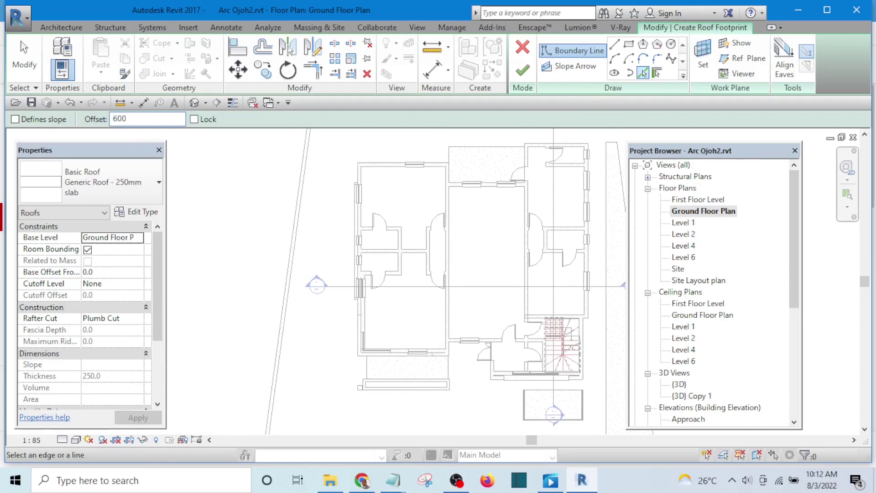
Create roof boundary lines offset 600 outward from the upper and left exterior walls of the left wing.
{"action": "left_click", "coordinate": [381, 177]}
{"action": "scroll", "coordinate": [347, 183], "scroll_direction": "up", "scroll_amount": 5}
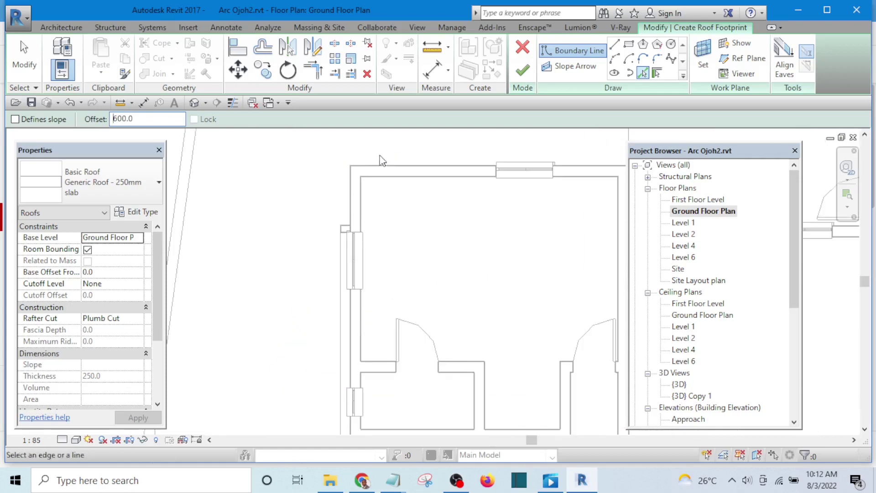
{"action": "scroll", "coordinate": [325, 192], "scroll_direction": "down", "scroll_amount": 4}
{"action": "scroll", "coordinate": [424, 165], "scroll_direction": "up", "scroll_amount": 4}
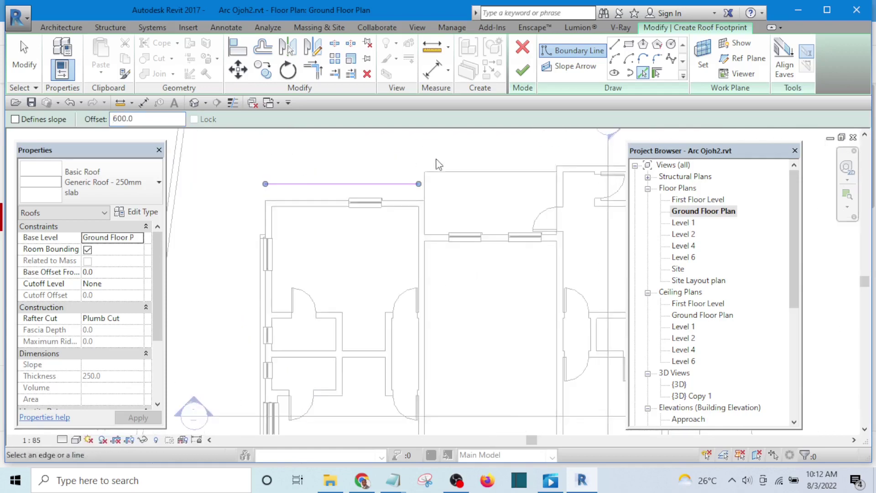
{"action": "scroll", "coordinate": [388, 179], "scroll_direction": "down", "scroll_amount": 3}
{"action": "scroll", "coordinate": [283, 172], "scroll_direction": "down", "scroll_amount": 2}
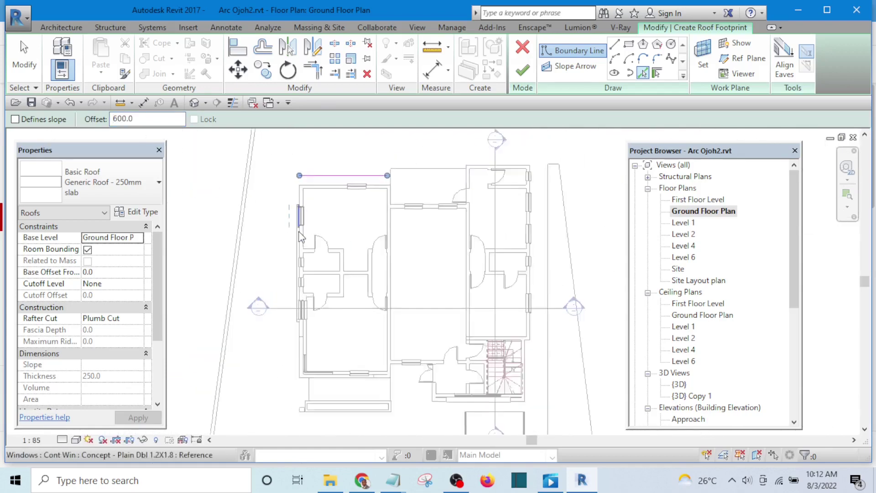
{"action": "scroll", "coordinate": [296, 146], "scroll_direction": "up", "scroll_amount": 5}
{"action": "left_click", "coordinate": [302, 162]}
{"action": "scroll", "coordinate": [315, 228], "scroll_direction": "down", "scroll_amount": 4}
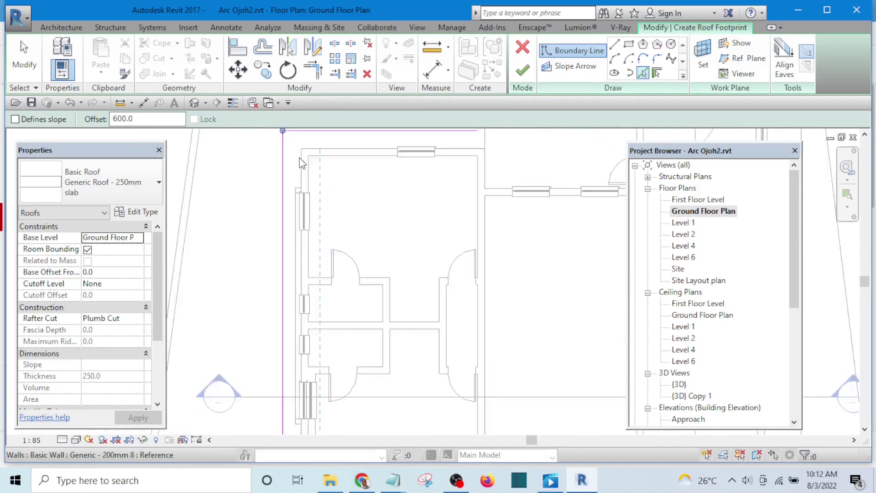
Add a roof boundary line offset 600 below the small square column beside the flower pot, and end the line selection.
{"action": "scroll", "coordinate": [324, 289], "scroll_direction": "up", "scroll_amount": 2}
{"action": "scroll", "coordinate": [323, 285], "scroll_direction": "up", "scroll_amount": 3}
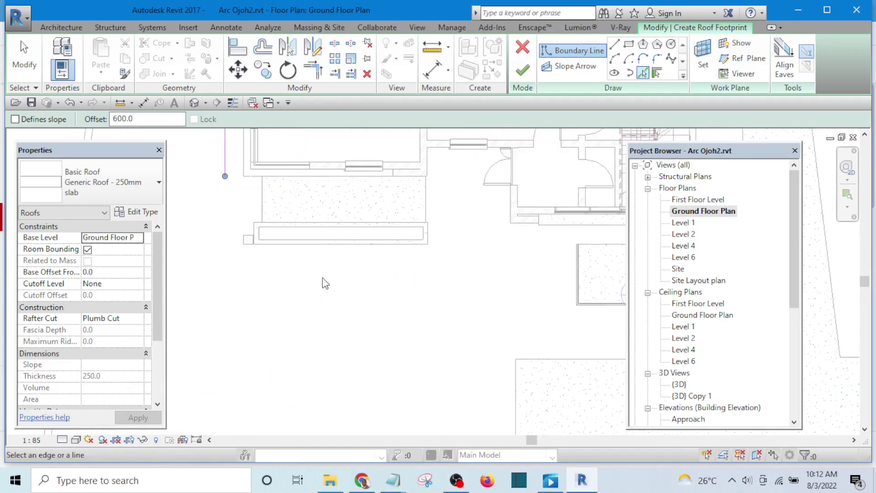
{"action": "scroll", "coordinate": [321, 273], "scroll_direction": "down", "scroll_amount": 1}
{"action": "scroll", "coordinate": [294, 215], "scroll_direction": "up", "scroll_amount": 5}
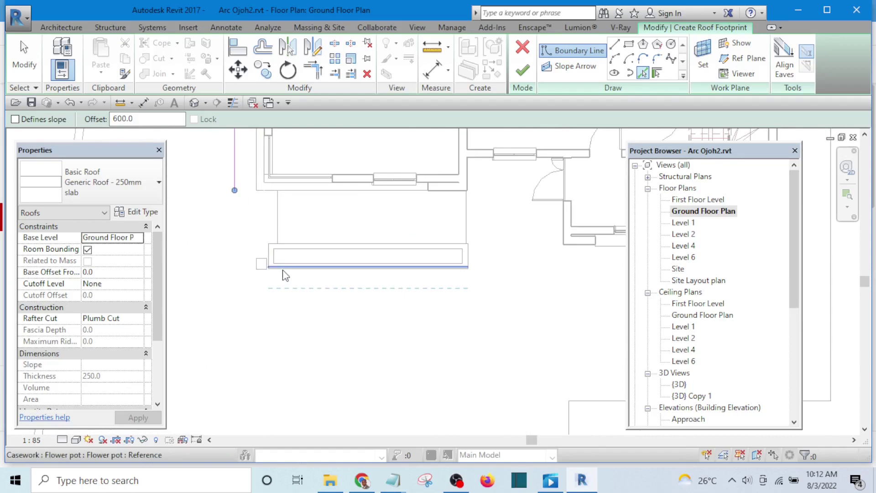
{"action": "scroll", "coordinate": [262, 266], "scroll_direction": "down", "scroll_amount": 5}
{"action": "scroll", "coordinate": [463, 260], "scroll_direction": "up", "scroll_amount": 5}
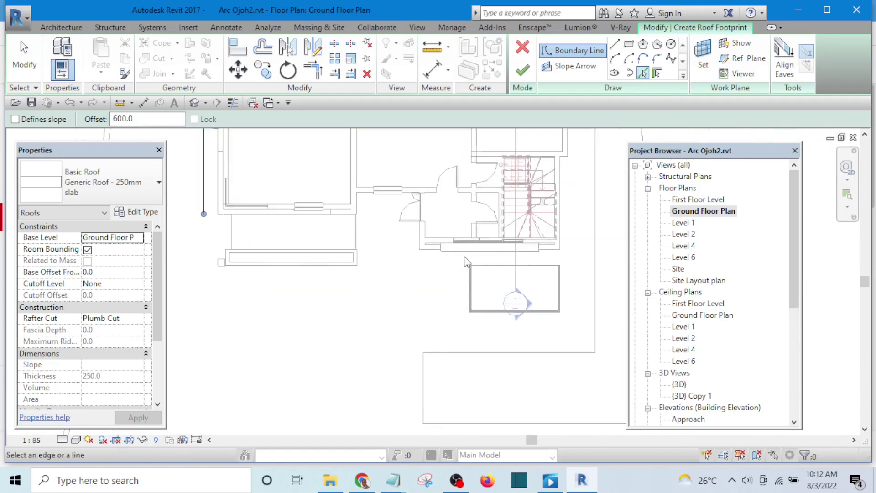
{"action": "scroll", "coordinate": [396, 265], "scroll_direction": "down", "scroll_amount": 2}
{"action": "scroll", "coordinate": [392, 256], "scroll_direction": "down", "scroll_amount": 2}
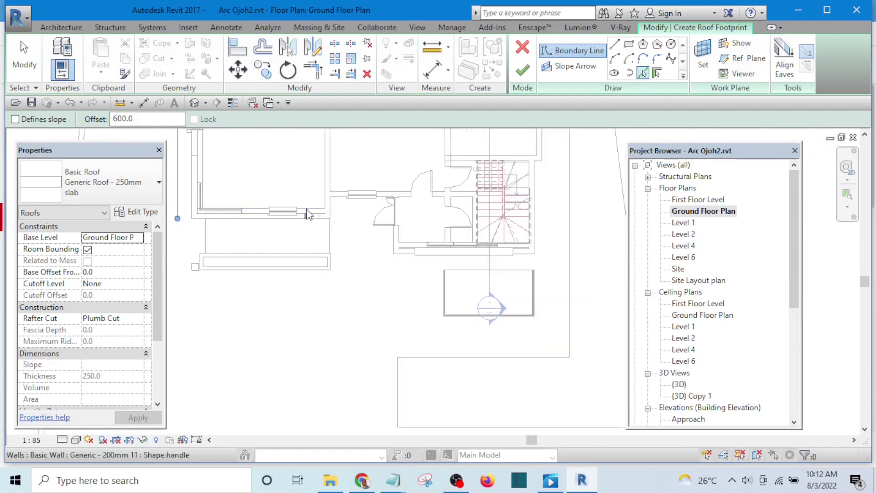
{"action": "scroll", "coordinate": [332, 233], "scroll_direction": "up", "scroll_amount": 5}
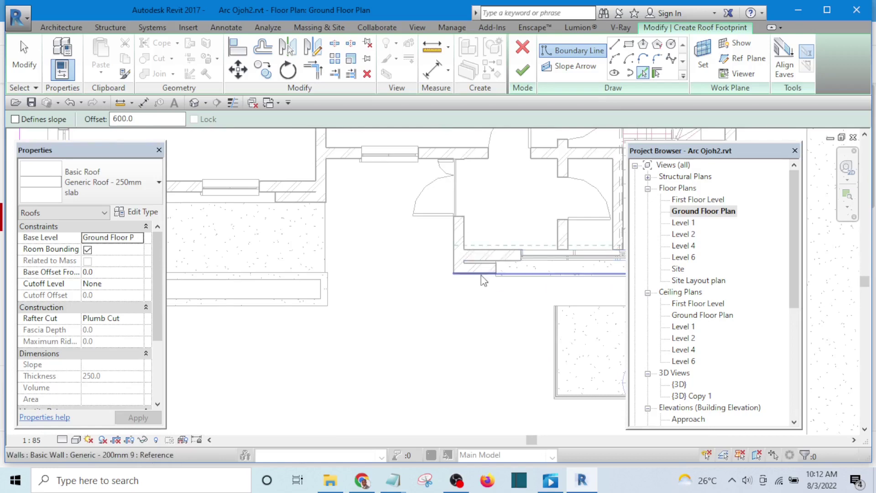
{"action": "scroll", "coordinate": [481, 277], "scroll_direction": "down", "scroll_amount": 2}
{"action": "scroll", "coordinate": [195, 333], "scroll_direction": "up", "scroll_amount": 2}
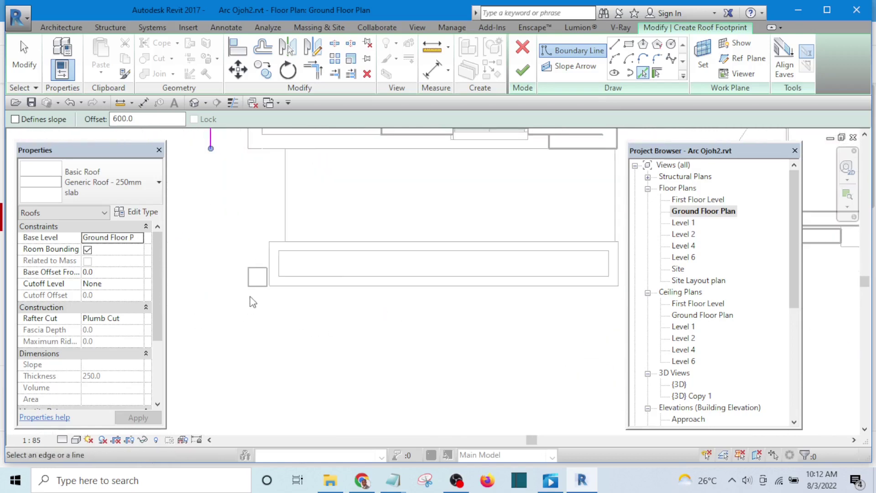
{"action": "left_click", "coordinate": [261, 293]}
{"action": "scroll", "coordinate": [239, 309], "scroll_direction": "down", "scroll_amount": 8}
{"action": "key", "text": "Escape"}
{"action": "key", "text": "Escape"}
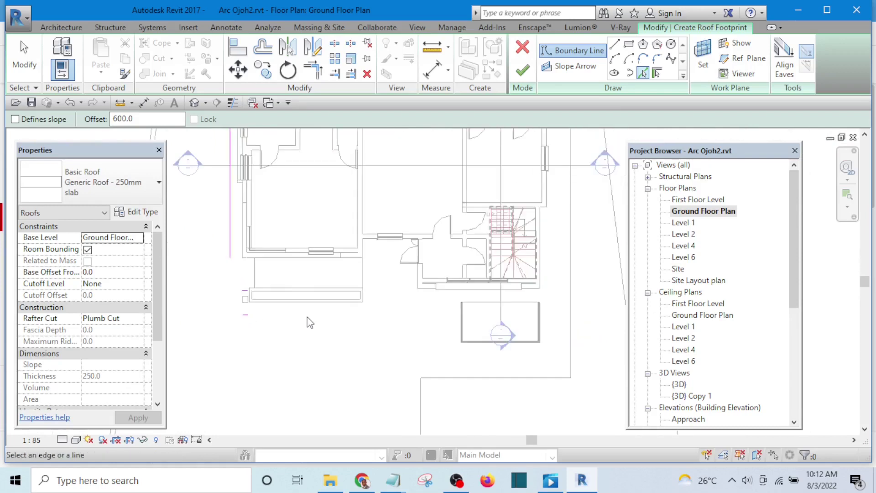
Create a roof boundary line offset 600 outward from the exterior wall on the right side of the staircase.
{"action": "scroll", "coordinate": [279, 316], "scroll_direction": "up", "scroll_amount": 2}
{"action": "scroll", "coordinate": [281, 290], "scroll_direction": "down", "scroll_amount": 3}
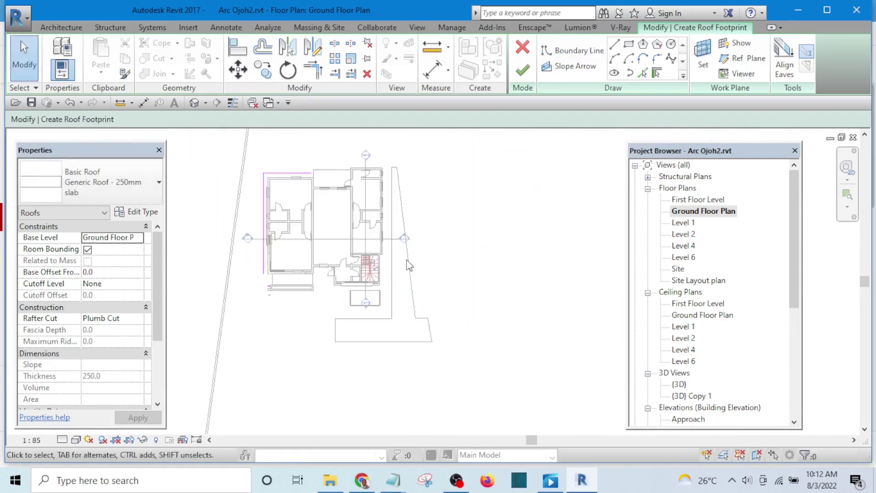
{"action": "scroll", "coordinate": [363, 239], "scroll_direction": "up", "scroll_amount": 5}
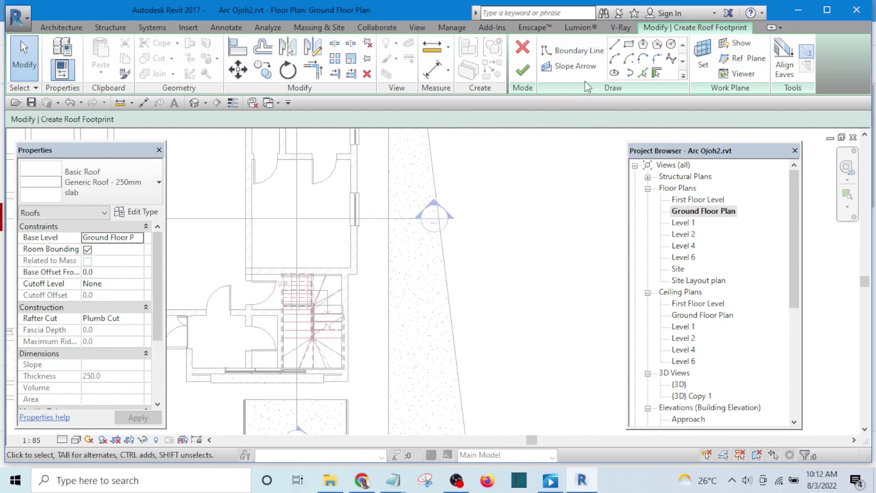
{"action": "left_click", "coordinate": [643, 74]}
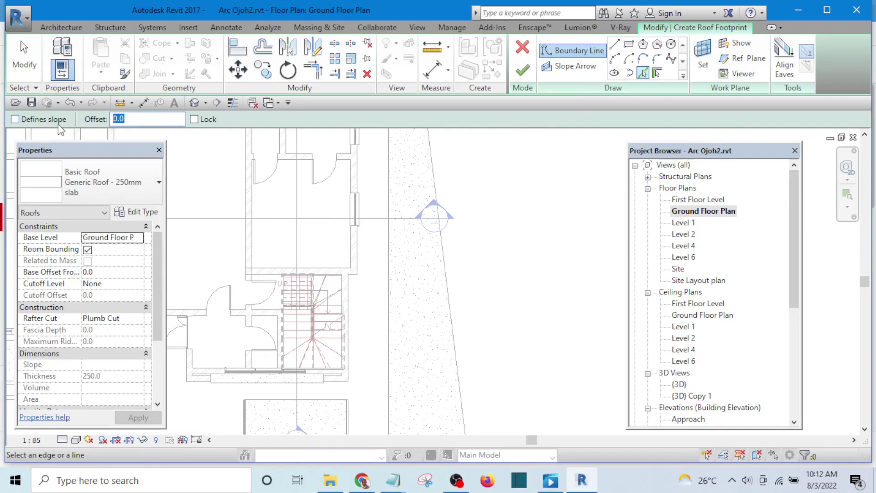
{"action": "scroll", "coordinate": [356, 355], "scroll_direction": "up", "scroll_amount": 4}
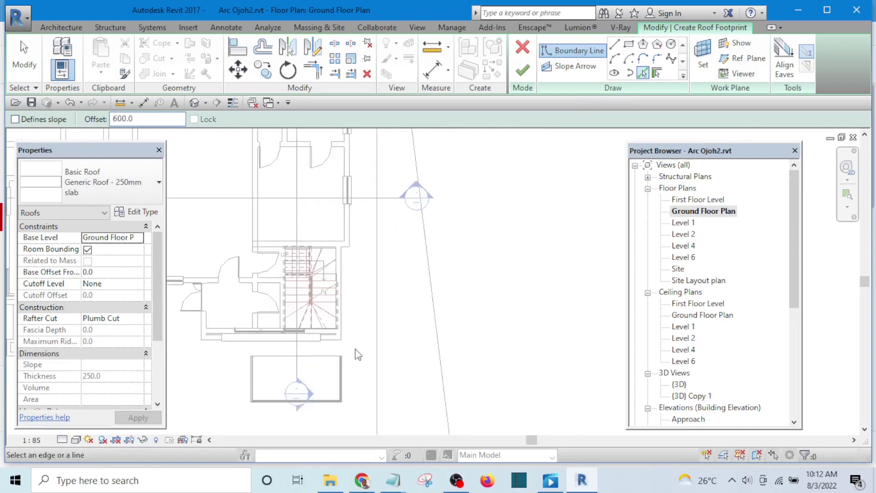
{"action": "scroll", "coordinate": [416, 352], "scroll_direction": "down", "scroll_amount": 5}
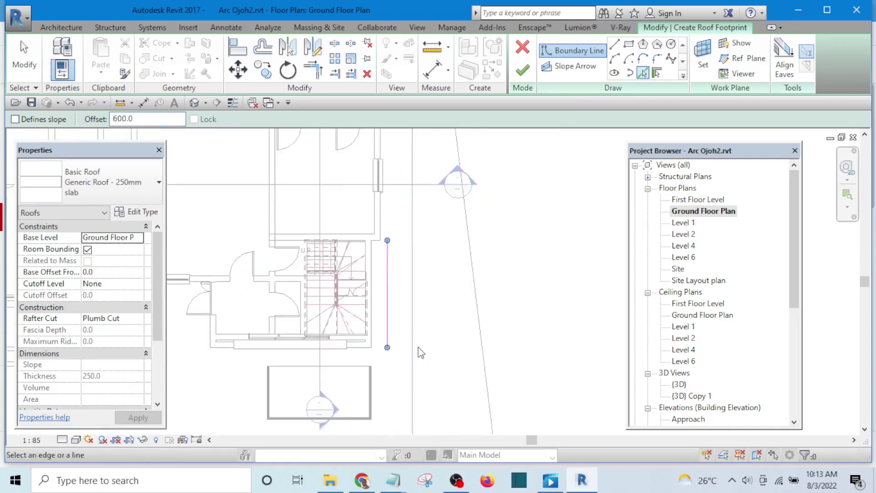
Create boundary lines offset 600 above the wall behind the staircase and 600 to the right of the right wing's long interior wall.
{"action": "scroll", "coordinate": [440, 283], "scroll_direction": "up", "scroll_amount": 2}
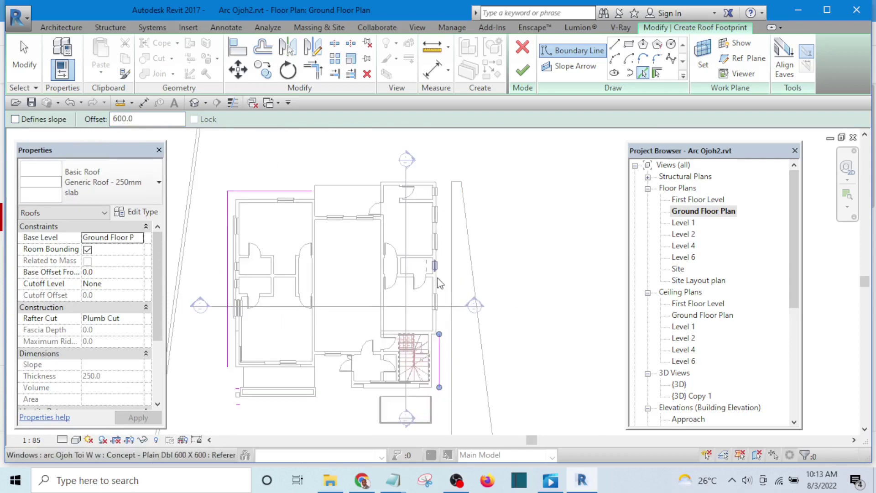
{"action": "scroll", "coordinate": [452, 365], "scroll_direction": "up", "scroll_amount": 5}
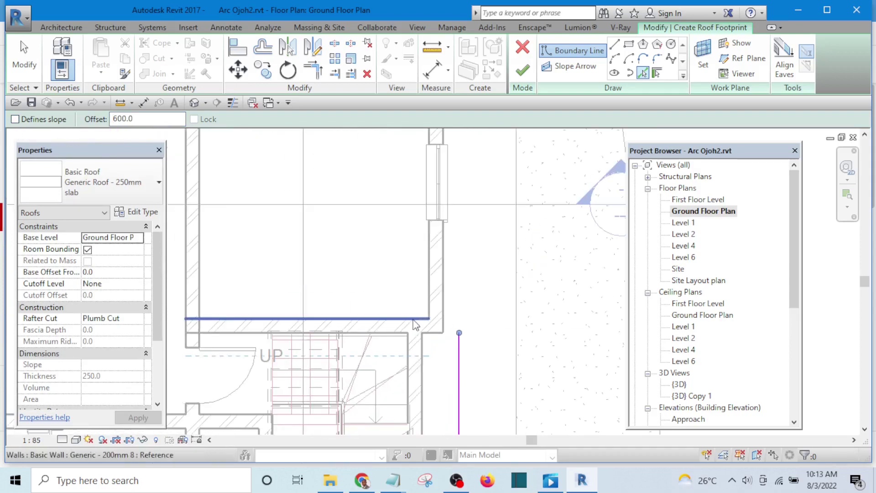
{"action": "left_click", "coordinate": [414, 323]}
{"action": "scroll", "coordinate": [414, 323], "scroll_direction": "down", "scroll_amount": 4}
{"action": "scroll", "coordinate": [393, 186], "scroll_direction": "up", "scroll_amount": 4}
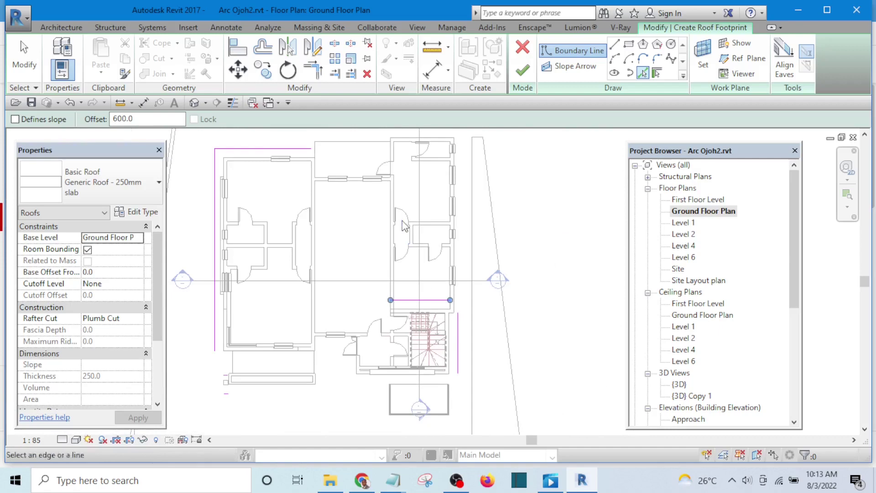
{"action": "scroll", "coordinate": [393, 187], "scroll_direction": "up", "scroll_amount": 1}
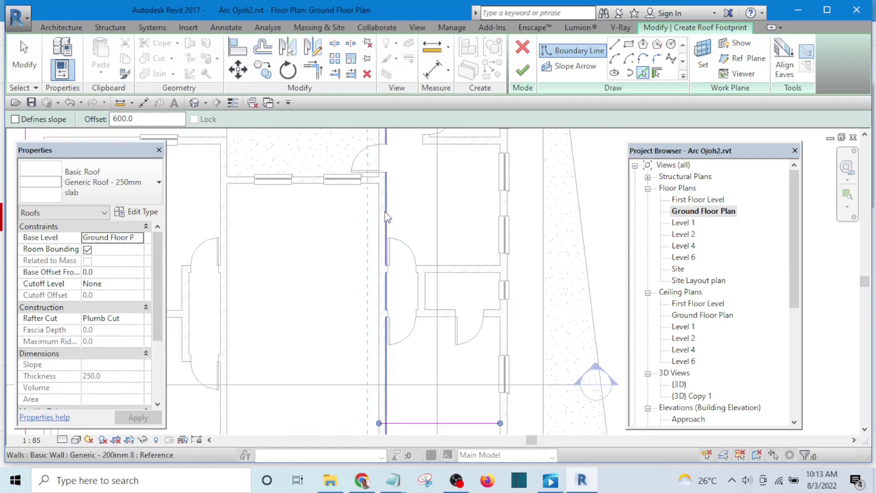
{"action": "left_click", "coordinate": [388, 221]}
{"action": "scroll", "coordinate": [389, 221], "scroll_direction": "down", "scroll_amount": 5}
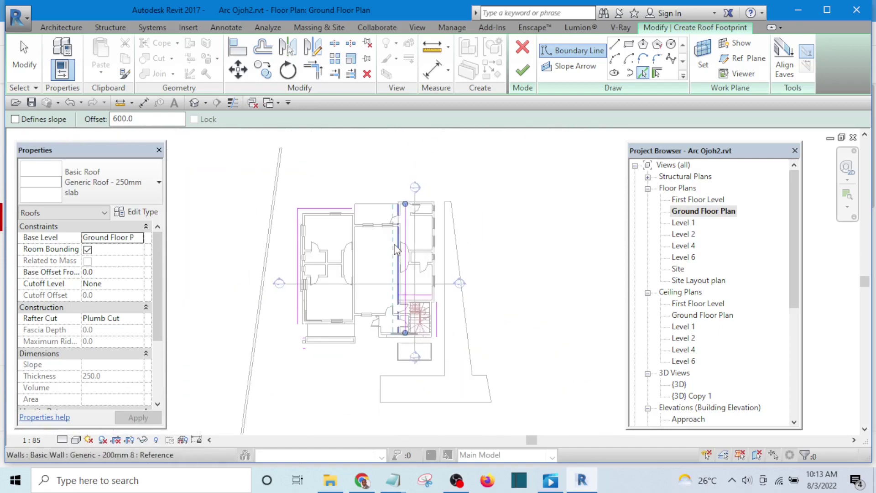
Trim/Extend the upper boundary line and the vertical boundary line inside the right wing to a corner.
{"action": "left_click", "coordinate": [308, 76]}
{"action": "scroll", "coordinate": [343, 224], "scroll_direction": "up", "scroll_amount": 3}
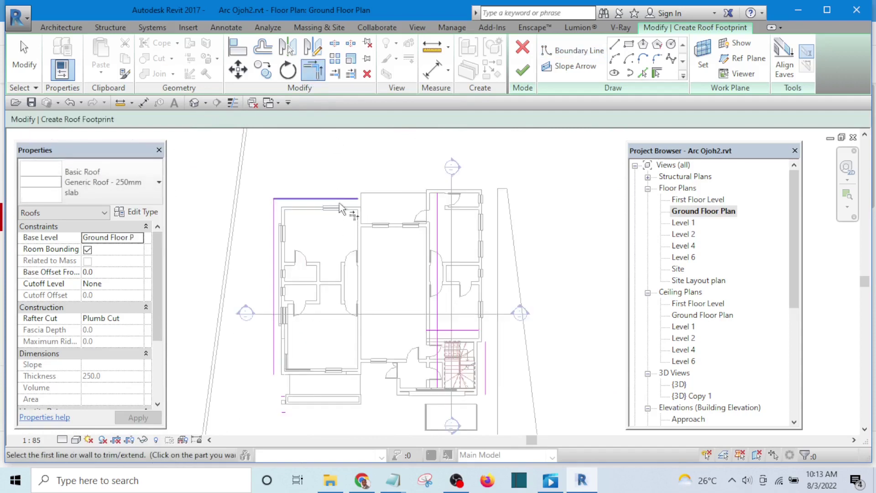
{"action": "left_click", "coordinate": [346, 199]}
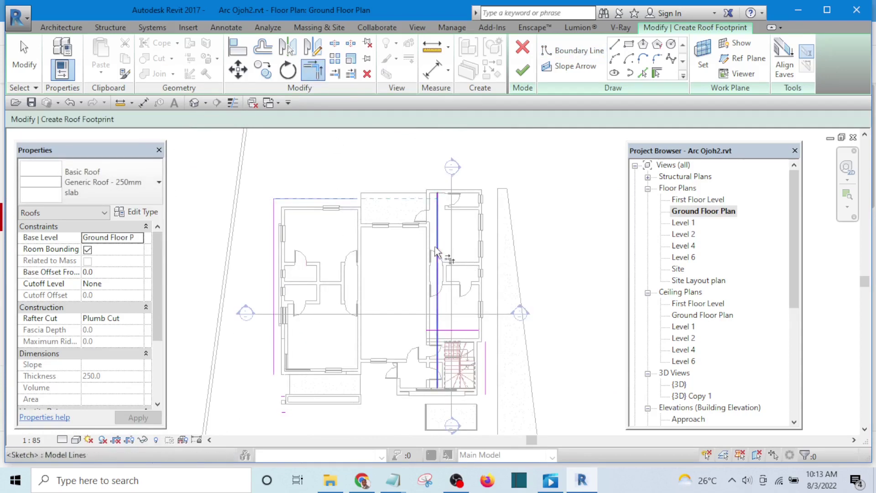
{"action": "left_click", "coordinate": [436, 237]}
Extend the short boundary line below the square column to form corners with the left boundary line and the line beside the staircase.
{"action": "scroll", "coordinate": [436, 237], "scroll_direction": "down", "scroll_amount": 3}
{"action": "scroll", "coordinate": [370, 288], "scroll_direction": "up", "scroll_amount": 4}
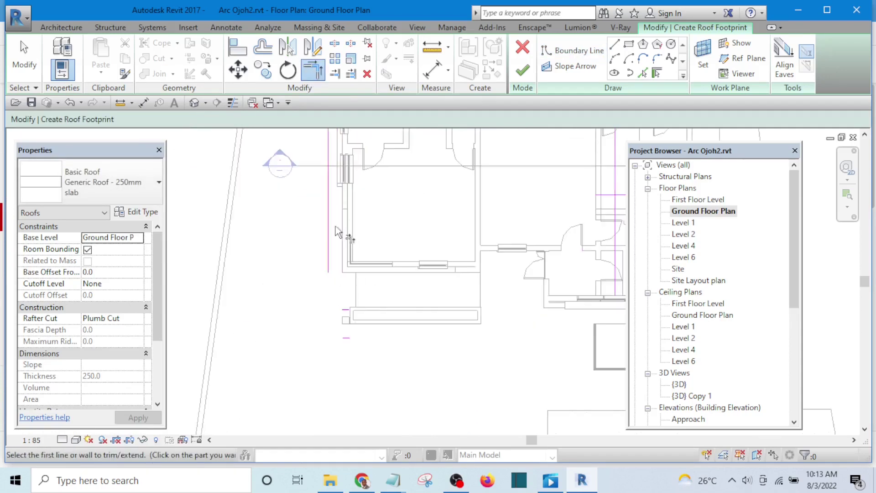
{"action": "left_click", "coordinate": [328, 237]}
{"action": "scroll", "coordinate": [347, 340], "scroll_direction": "up", "scroll_amount": 2}
{"action": "left_click", "coordinate": [342, 342]}
{"action": "scroll", "coordinate": [342, 344], "scroll_direction": "down", "scroll_amount": 3}
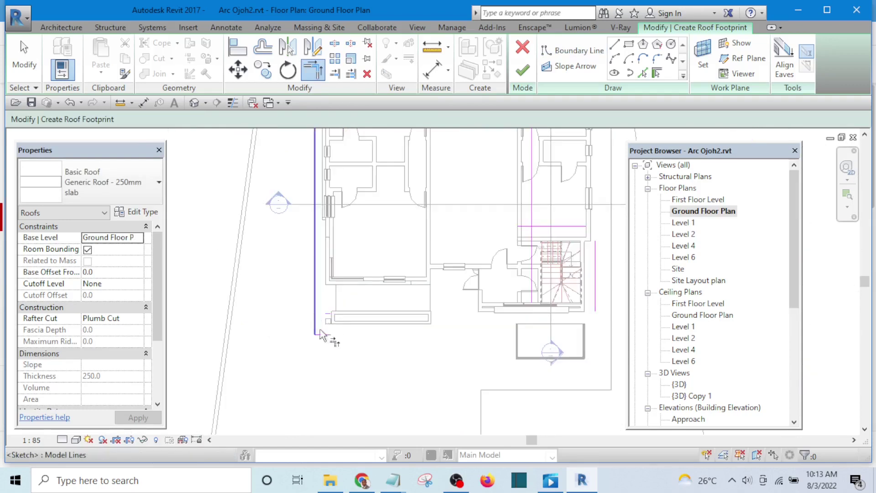
{"action": "scroll", "coordinate": [322, 331], "scroll_direction": "up", "scroll_amount": 2}
{"action": "left_click", "coordinate": [318, 323]}
{"action": "scroll", "coordinate": [318, 324], "scroll_direction": "down", "scroll_amount": 3}
{"action": "scroll", "coordinate": [447, 295], "scroll_direction": "up", "scroll_amount": 2}
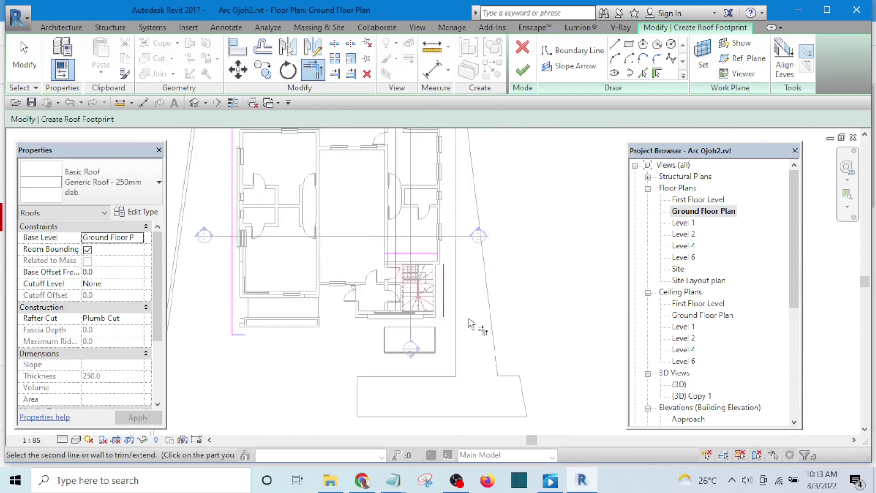
{"action": "left_click", "coordinate": [442, 296]}
Join the boundary line above the staircase to the outer right line and the right wing's inner vertical line, and end trimming.
{"action": "scroll", "coordinate": [431, 285], "scroll_direction": "up", "scroll_amount": 2}
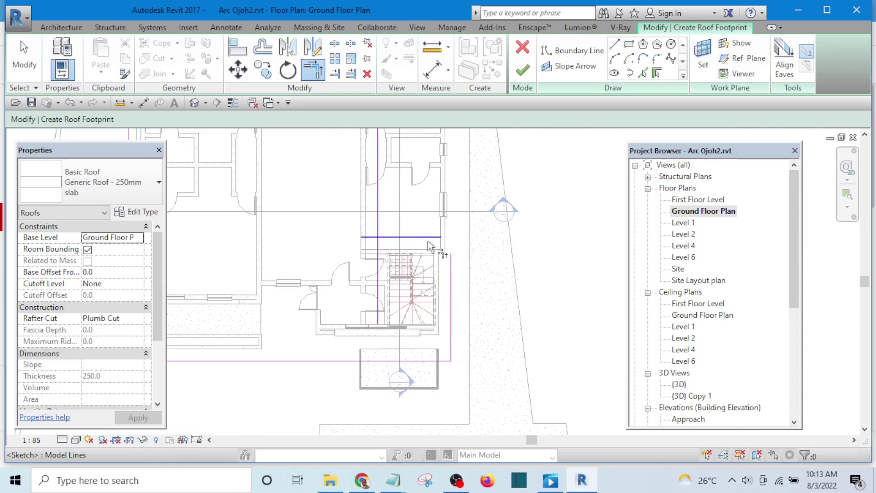
{"action": "scroll", "coordinate": [391, 223], "scroll_direction": "up", "scroll_amount": 2}
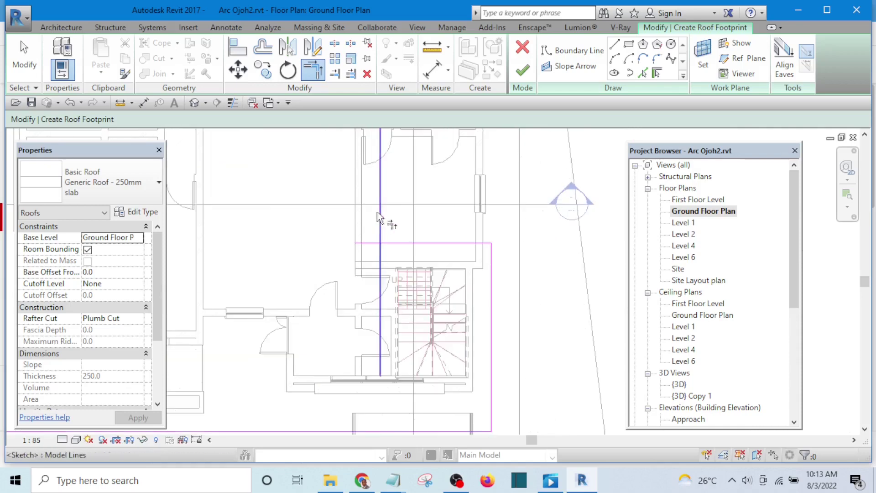
{"action": "left_click", "coordinate": [385, 223]}
{"action": "left_click", "coordinate": [399, 242]}
{"action": "scroll", "coordinate": [408, 261], "scroll_direction": "down", "scroll_amount": 5}
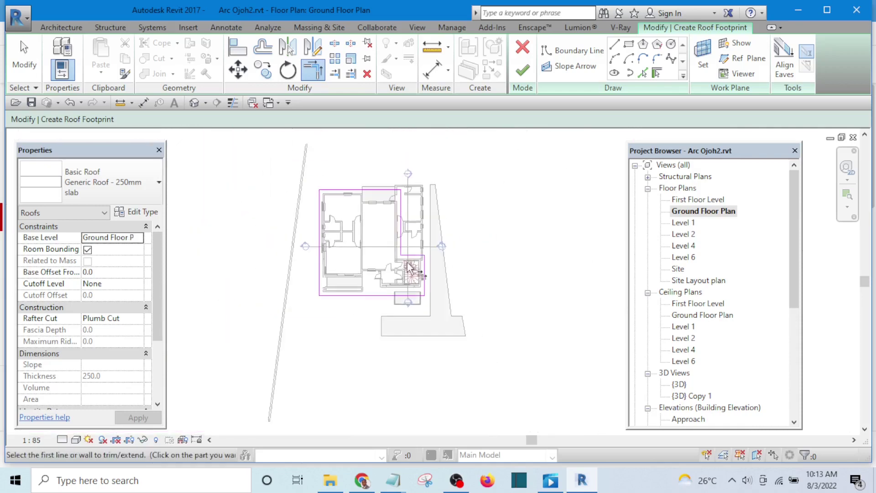
{"action": "scroll", "coordinate": [343, 189], "scroll_direction": "up", "scroll_amount": 3}
{"action": "scroll", "coordinate": [358, 188], "scroll_direction": "down", "scroll_amount": 3}
{"action": "right_click", "coordinate": [357, 175]}
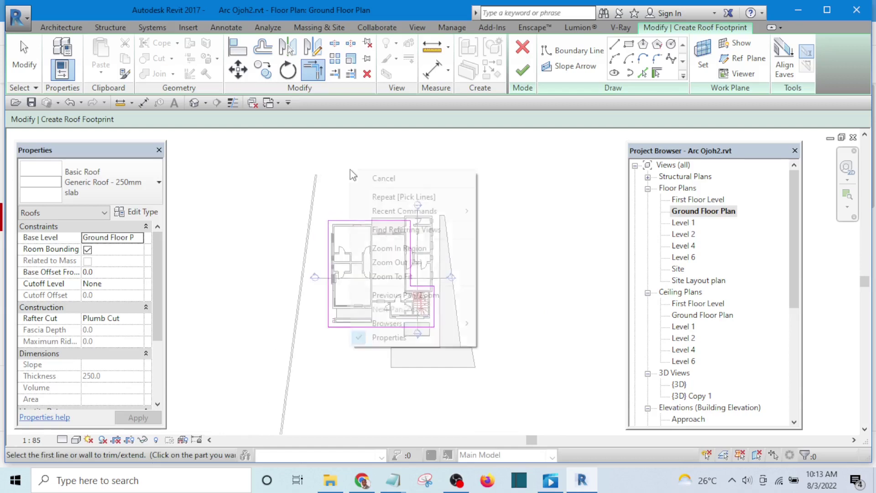
{"action": "left_click", "coordinate": [379, 179]}
{"action": "scroll", "coordinate": [360, 208], "scroll_direction": "up", "scroll_amount": 2}
{"action": "middle_click_drag", "start_coordinate": [367, 234], "coordinate": [349, 181]}
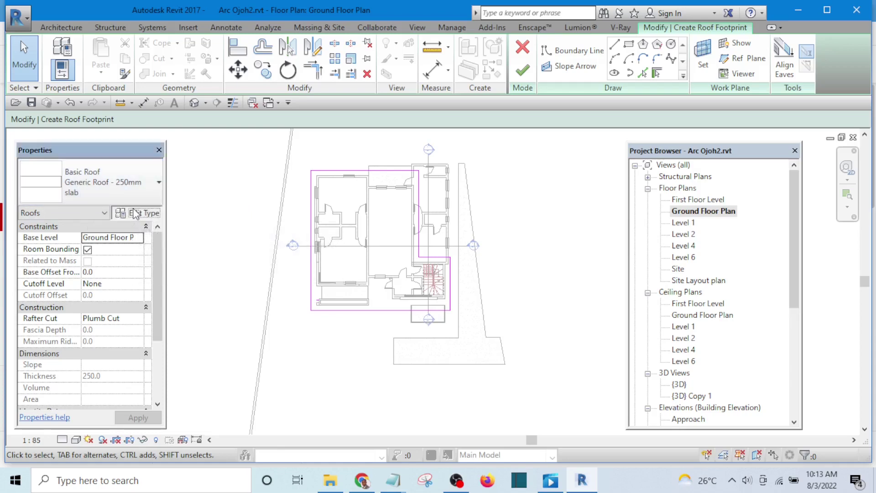
Examine the layer structure of the Generic Roof - 250mm slab type, including its material and thickness.
{"action": "left_click", "coordinate": [137, 212]}
{"action": "left_click", "coordinate": [505, 164]}
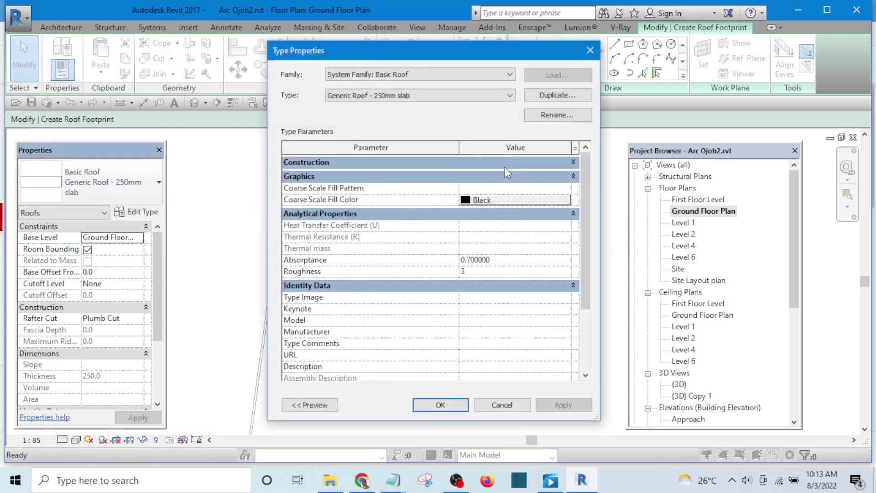
{"action": "left_click", "coordinate": [573, 162]}
{"action": "left_click", "coordinate": [511, 176]}
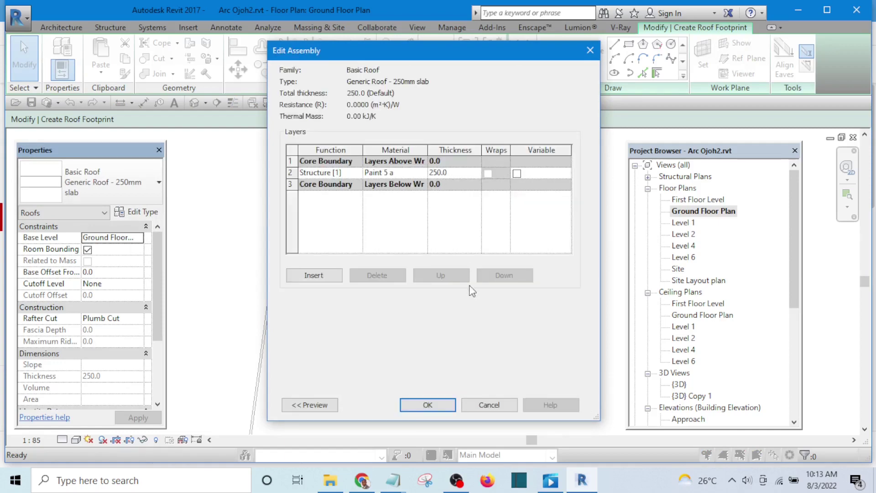
{"action": "left_click", "coordinate": [429, 405]}
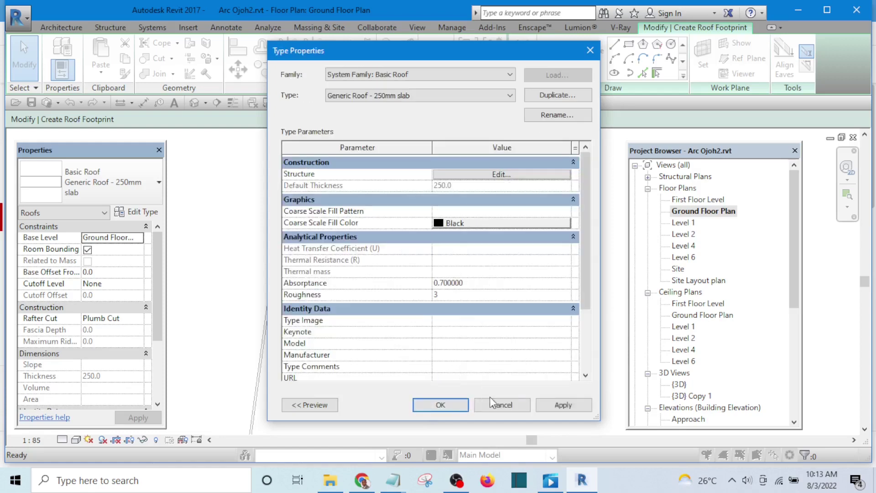
{"action": "left_click", "coordinate": [443, 406]}
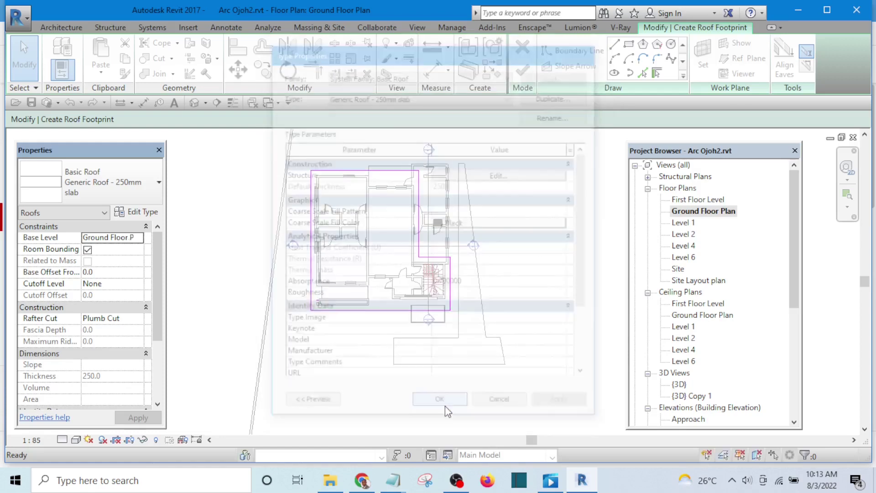
Delete the stray 300-long boundary line above the small square column and finish the roof footprint.
{"action": "left_click", "coordinate": [523, 73]}
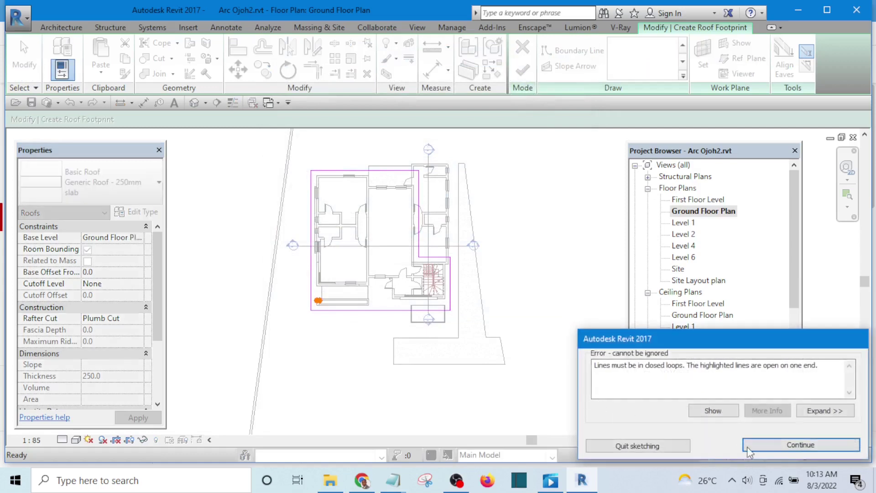
{"action": "left_click", "coordinate": [778, 448]}
{"action": "scroll", "coordinate": [319, 249], "scroll_direction": "up", "scroll_amount": 5}
{"action": "mouse_move", "coordinate": [294, 214]}
{"action": "left_mouse_down"}
{"action": "mouse_move", "coordinate": [391, 300]}
{"action": "mouse_move", "coordinate": [434, 355]}
{"action": "left_mouse_up"}
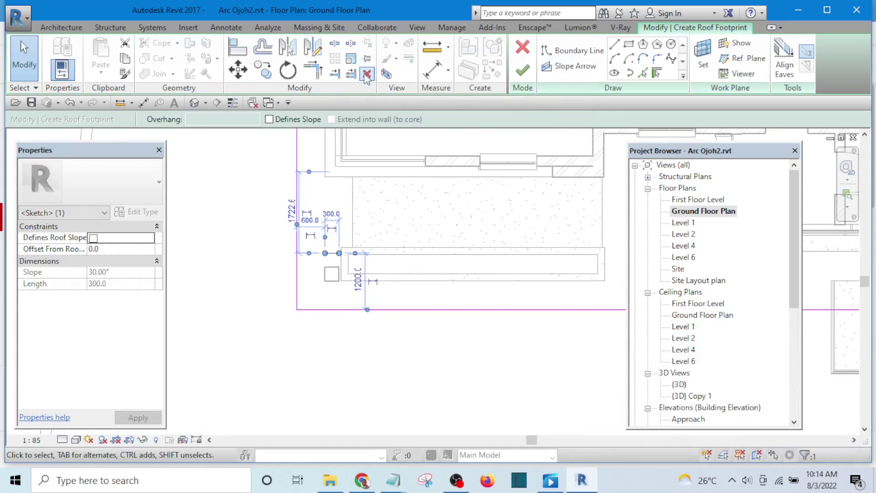
{"action": "left_click", "coordinate": [367, 74]}
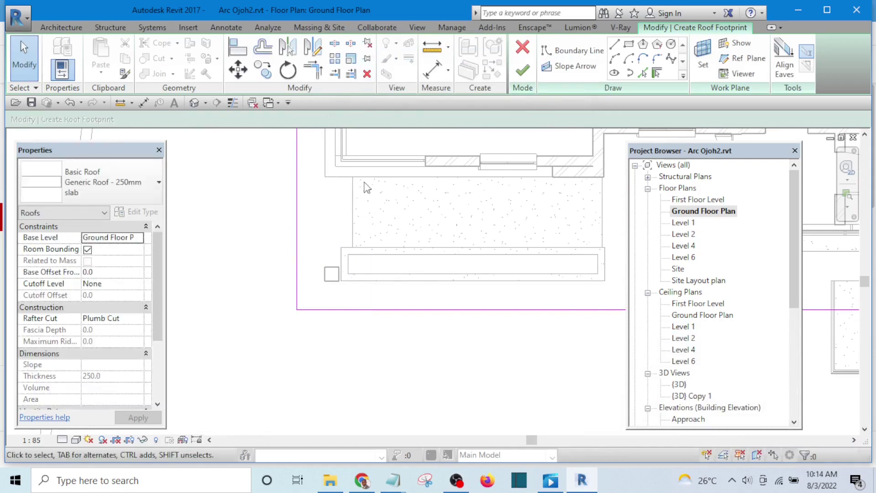
{"action": "left_click", "coordinate": [517, 74]}
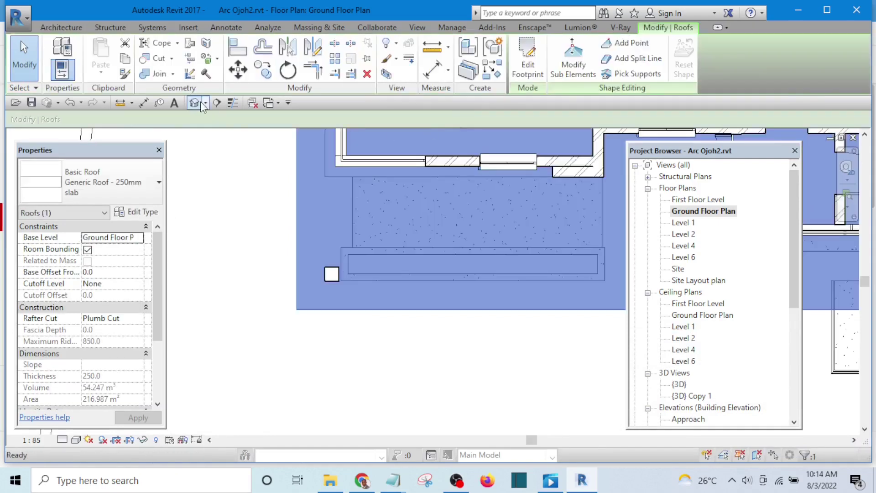
Select the new roof slab in the default 3D view and set its base level to First Floor Level.
{"action": "left_click", "coordinate": [197, 101]}
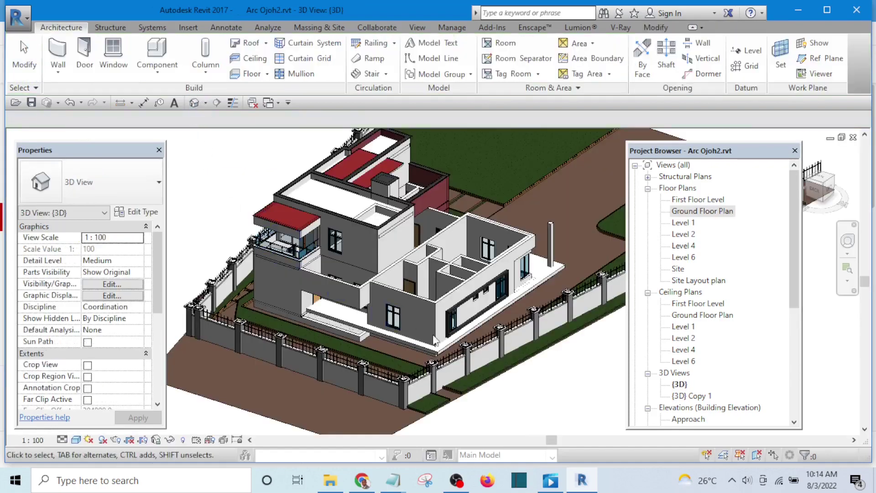
{"action": "scroll", "coordinate": [377, 343], "scroll_direction": "up", "scroll_amount": 4}
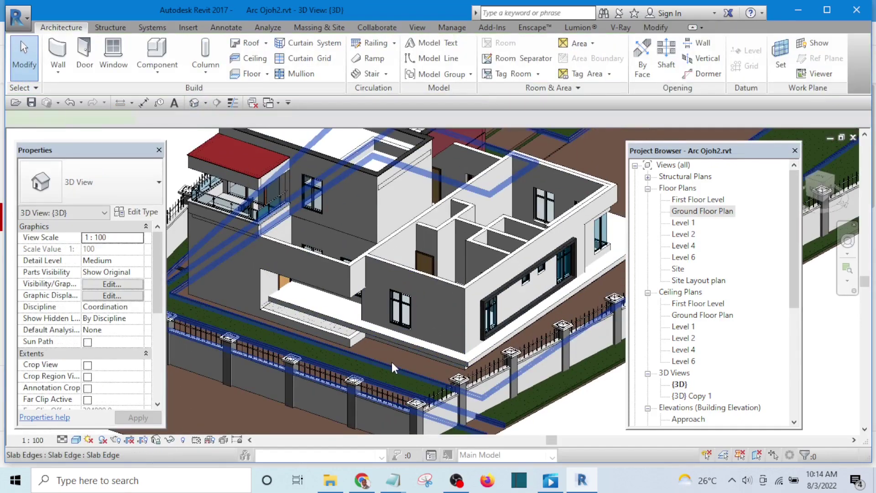
{"action": "left_click", "coordinate": [391, 362]}
{"action": "scroll", "coordinate": [410, 365], "scroll_direction": "down", "scroll_amount": 6}
{"action": "left_click", "coordinate": [582, 397]}
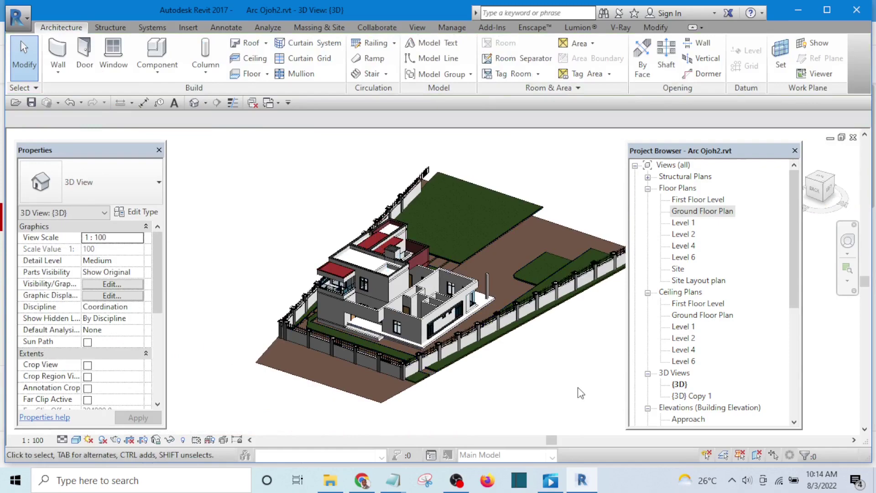
{"action": "middle_click_drag", "start_coordinate": [581, 393], "coordinate": [455, 416], "text": "shift"}
{"action": "scroll", "coordinate": [437, 351], "scroll_direction": "up", "scroll_amount": 7}
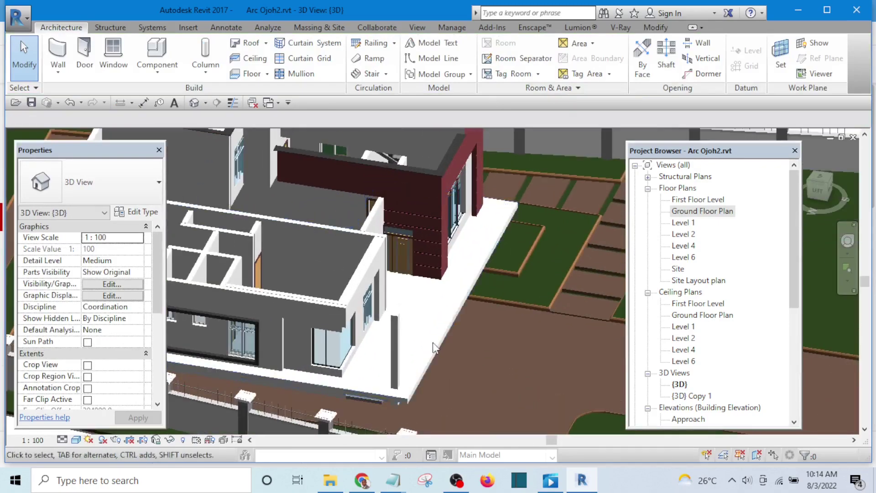
{"action": "left_click", "coordinate": [445, 329]}
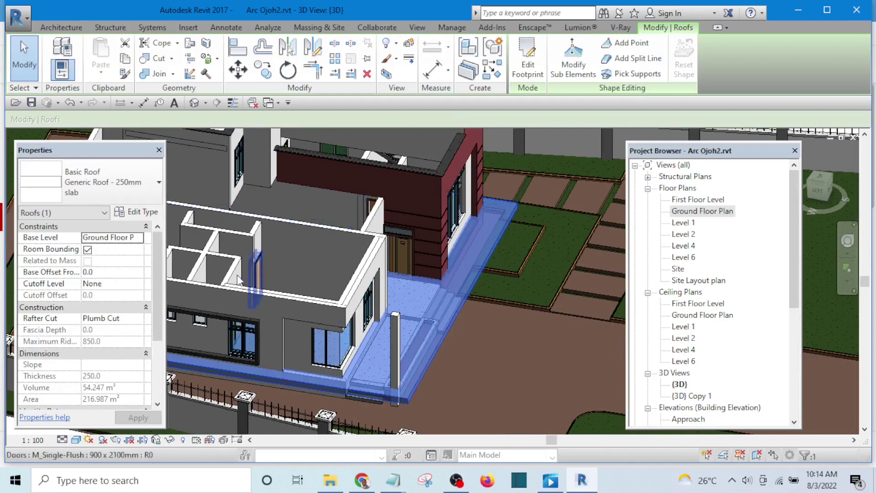
{"action": "left_click", "coordinate": [137, 238]}
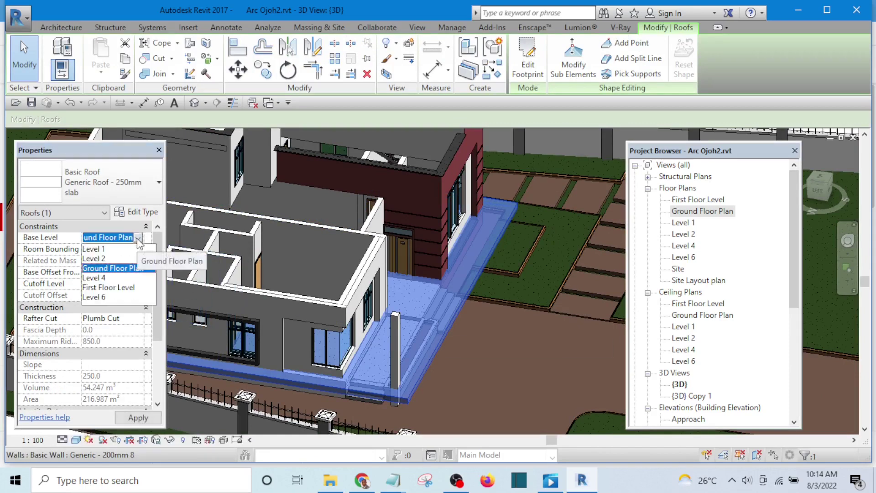
{"action": "left_click", "coordinate": [110, 289]}
{"action": "left_click", "coordinate": [131, 417]}
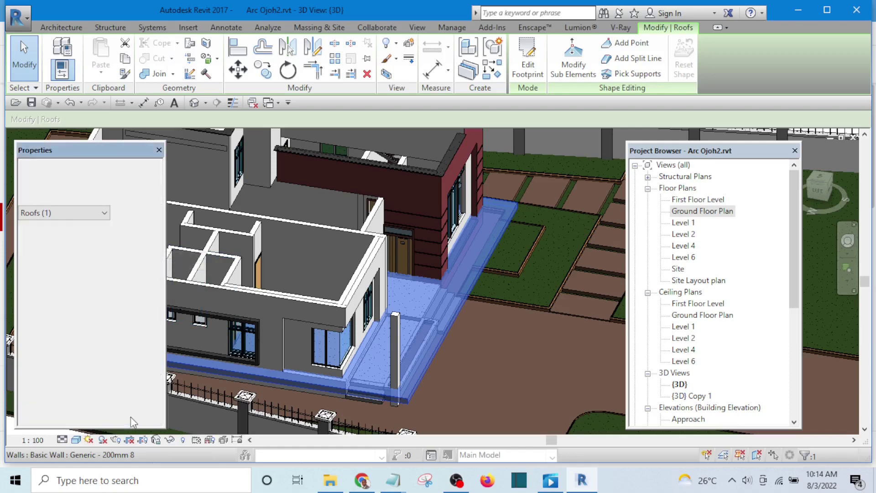
Deselect the new roof slab and examine how it sits over the house from the front and from above.
{"action": "scroll", "coordinate": [469, 317], "scroll_direction": "down", "scroll_amount": 5}
{"action": "left_click", "coordinate": [331, 190]}
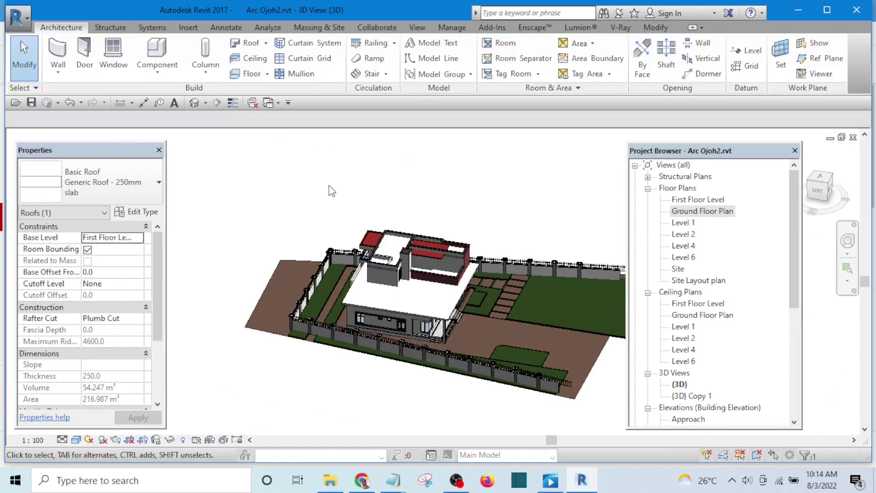
{"action": "middle_click_drag", "start_coordinate": [331, 191], "coordinate": [321, 278], "text": "shift"}
{"action": "scroll", "coordinate": [347, 275], "scroll_direction": "up", "scroll_amount": 6}
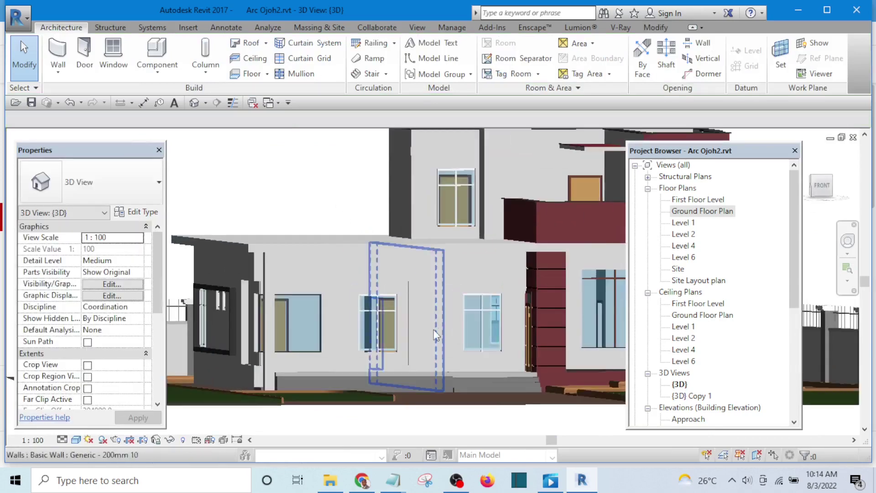
{"action": "scroll", "coordinate": [335, 280], "scroll_direction": "down", "scroll_amount": 6}
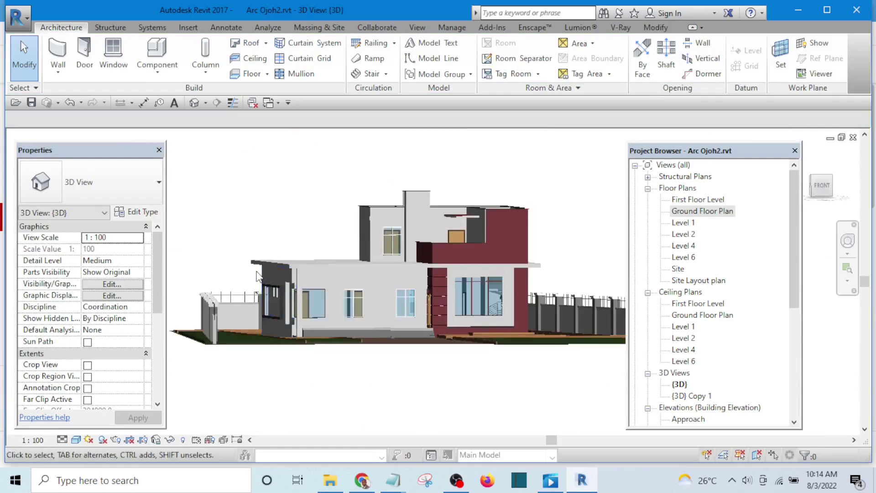
{"action": "middle_click_drag", "start_coordinate": [258, 276], "coordinate": [376, 349], "text": "shift"}
{"action": "scroll", "coordinate": [376, 321], "scroll_direction": "up", "scroll_amount": 5}
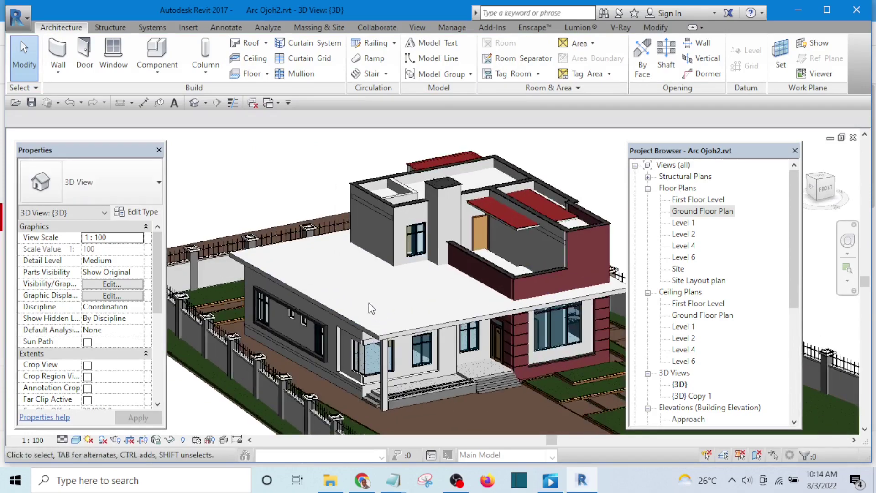
Select the lower 250 mm roof slab and open its footprint sketch for editing.
{"action": "left_click", "coordinate": [329, 308]}
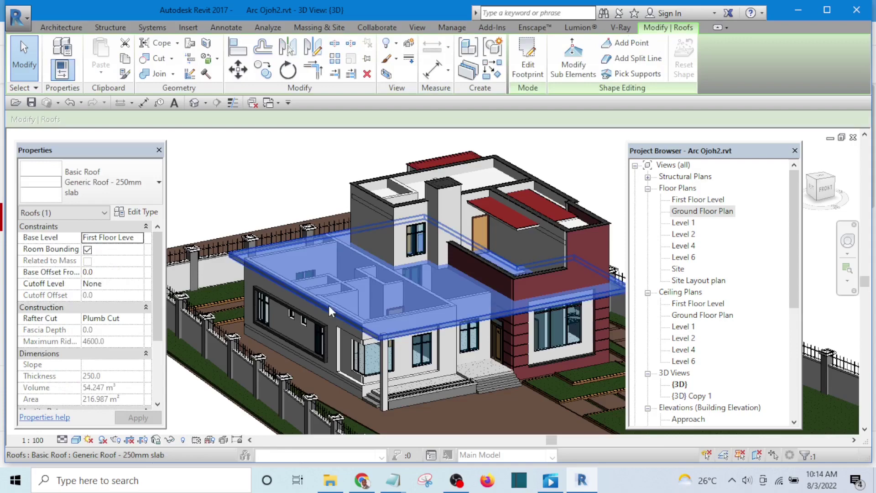
{"action": "scroll", "coordinate": [387, 296], "scroll_direction": "down", "scroll_amount": 3}
{"action": "scroll", "coordinate": [394, 300], "scroll_direction": "up", "scroll_amount": 3}
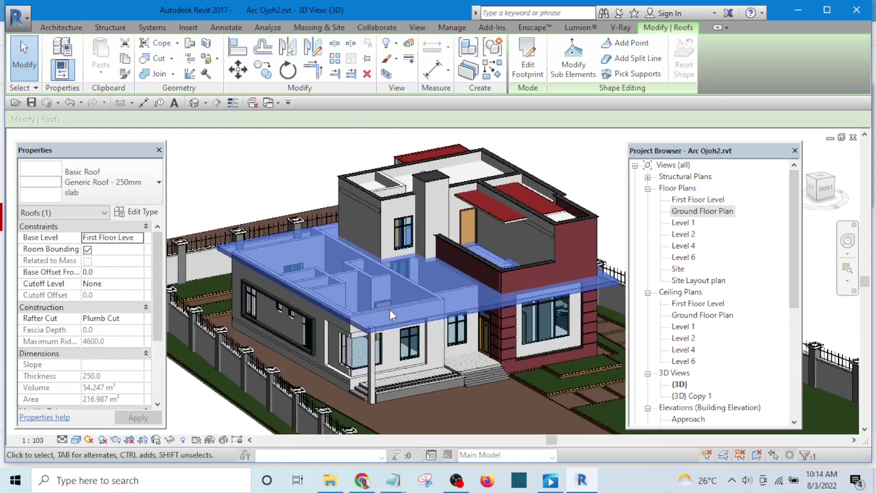
{"action": "scroll", "coordinate": [373, 290], "scroll_direction": "down", "scroll_amount": 3}
{"action": "middle_click_drag", "start_coordinate": [424, 294], "coordinate": [286, 268], "text": "shift"}
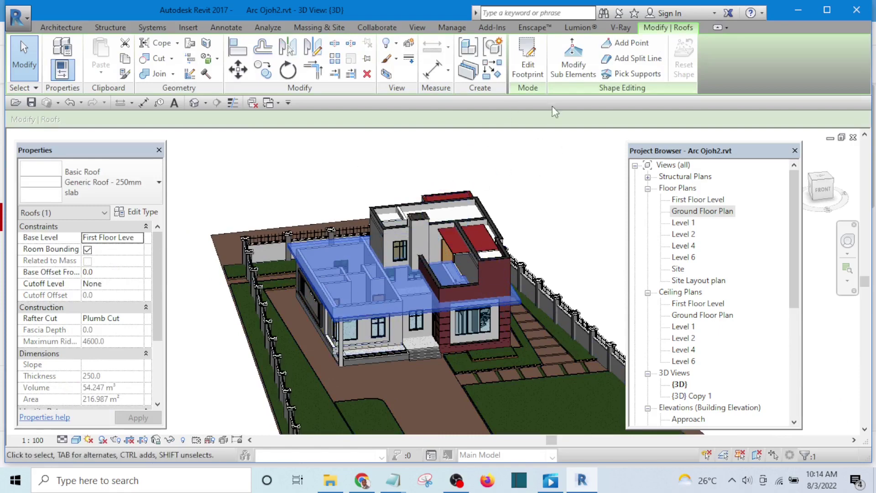
{"action": "left_click", "coordinate": [533, 74]}
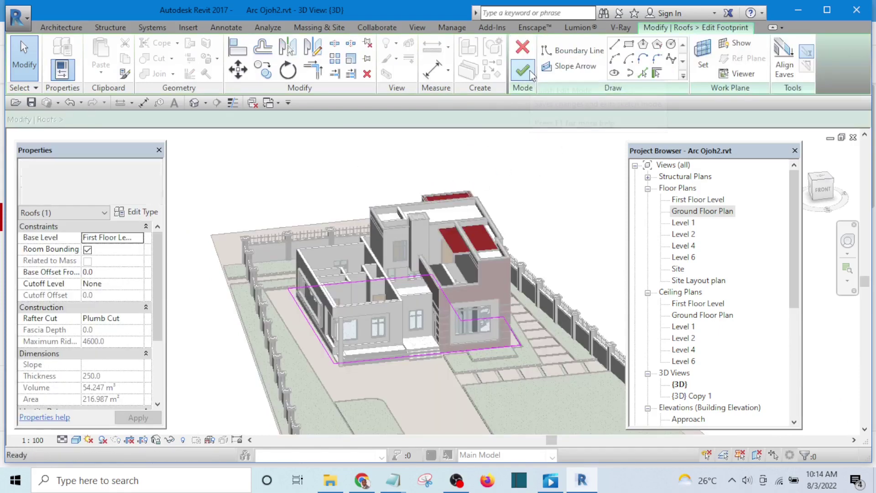
{"action": "scroll", "coordinate": [314, 333], "scroll_direction": "up", "scroll_amount": 2}
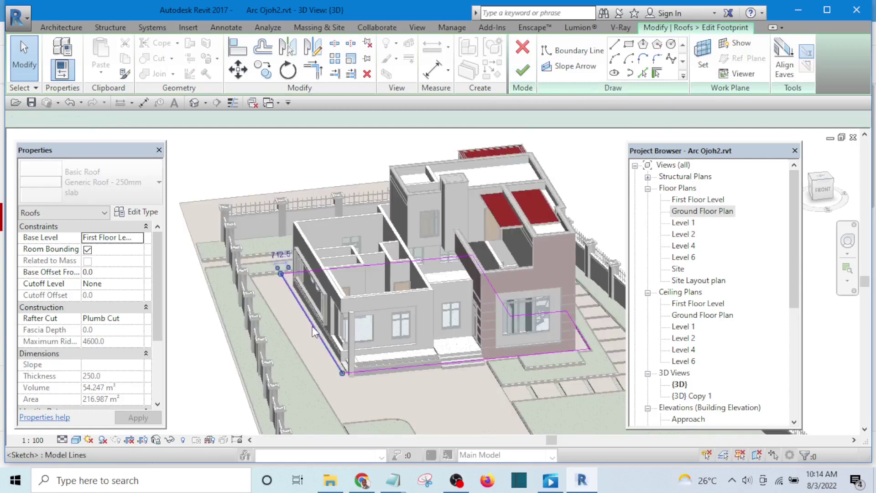
Make the footprint line along the house's long left side define a 10° roof slope and finish the footprint edit.
{"action": "left_click", "coordinate": [314, 333]}
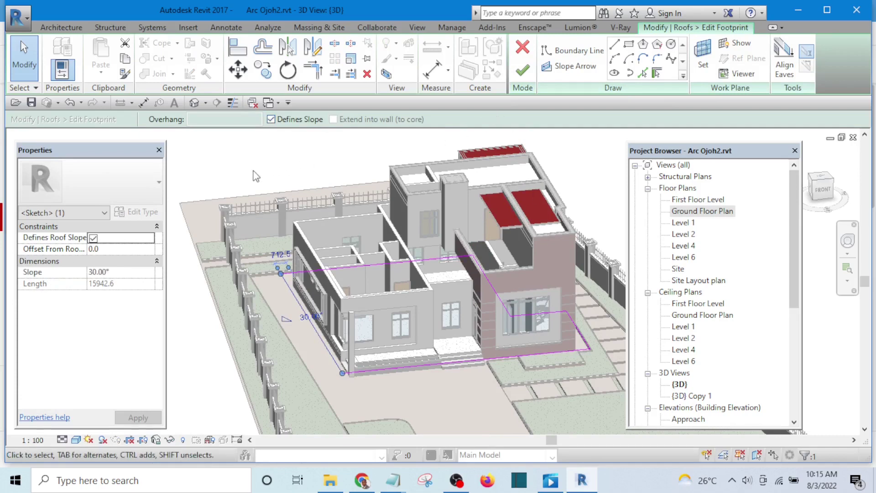
{"action": "left_click", "coordinate": [96, 272]}
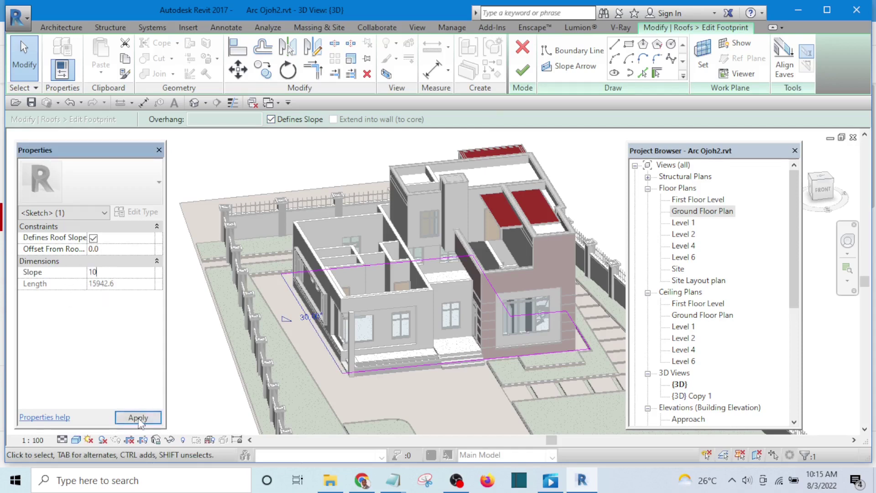
{"action": "left_click", "coordinate": [139, 422]}
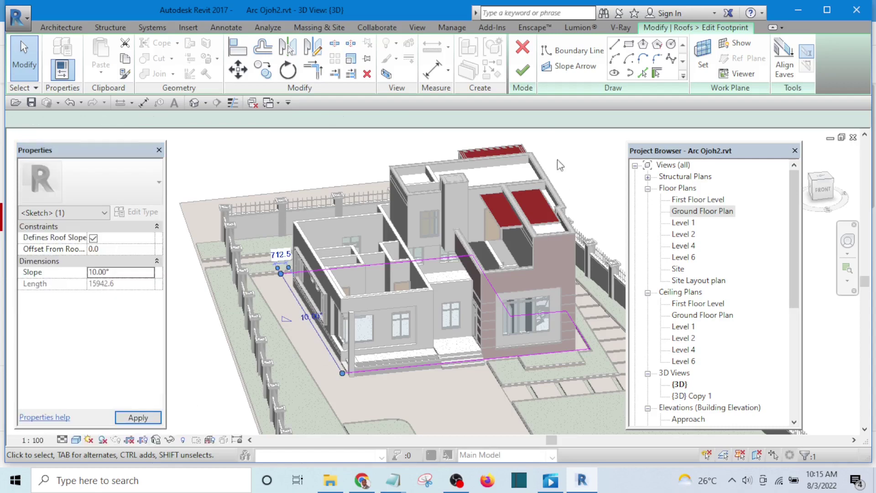
{"action": "left_click", "coordinate": [527, 73]}
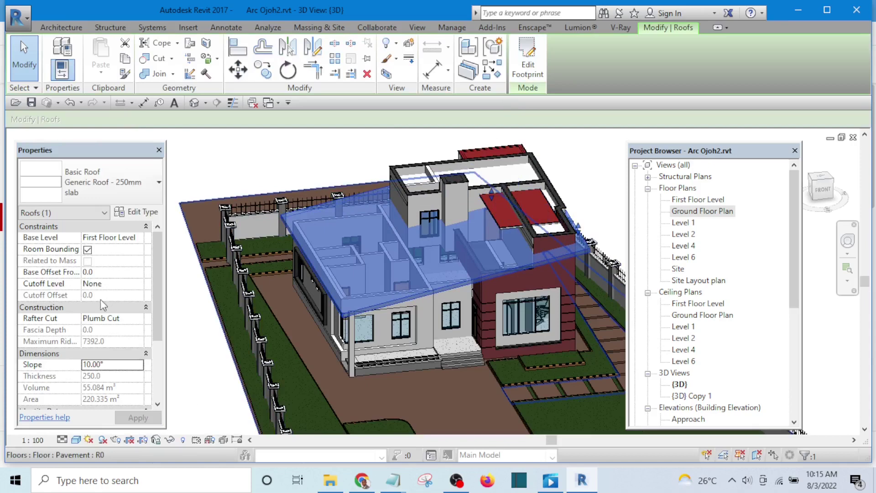
Set the roof slab's slope to 5° and view the result on the house.
{"action": "left_click", "coordinate": [94, 364]}
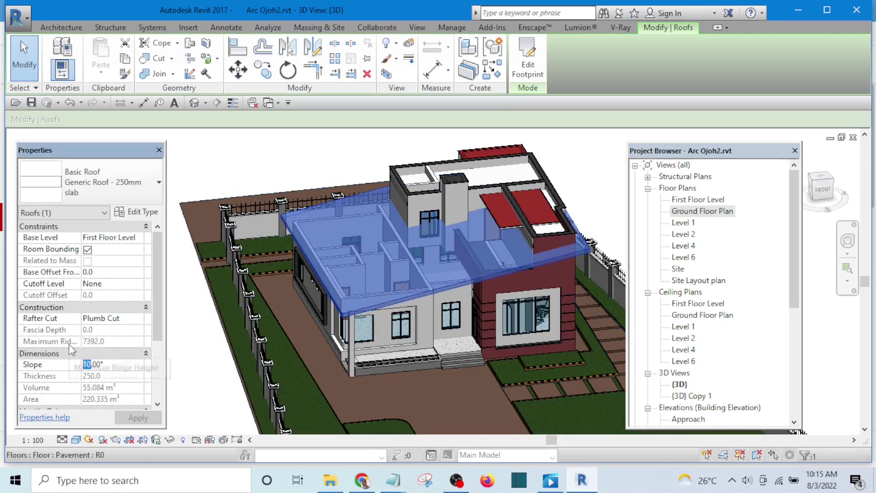
{"action": "left_click", "coordinate": [130, 419]}
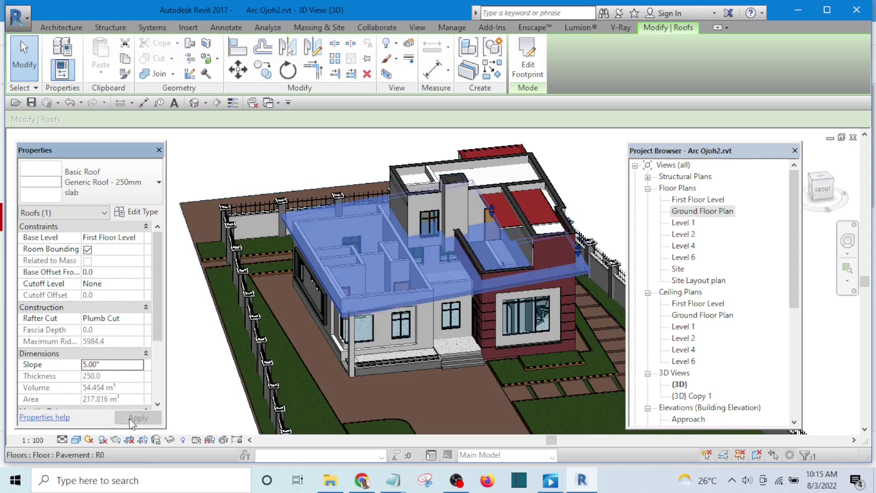
{"action": "left_click", "coordinate": [337, 146]}
{"action": "scroll", "coordinate": [484, 360], "scroll_direction": "down", "scroll_amount": 3}
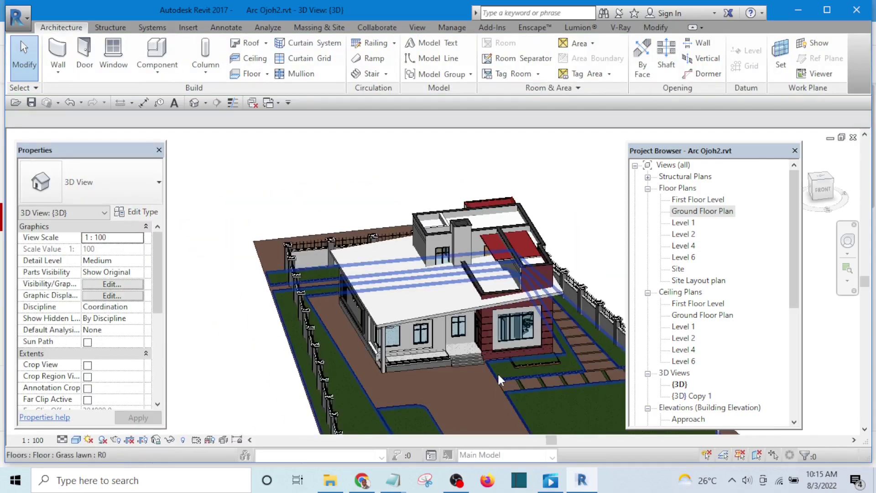
{"action": "middle_click_drag", "start_coordinate": [494, 377], "coordinate": [389, 280], "text": "shift"}
Select the sloped roof slab again, set its slope to 2° and deselect it.
{"action": "left_click", "coordinate": [361, 288]}
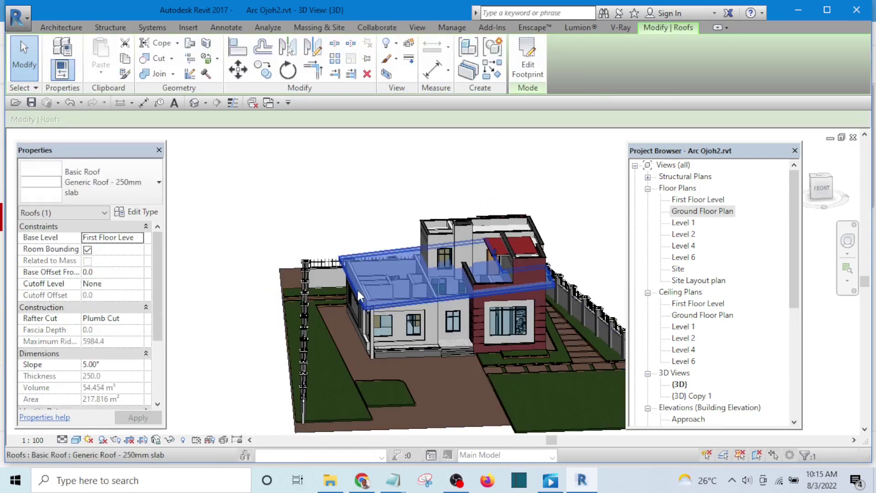
{"action": "left_click", "coordinate": [90, 368]}
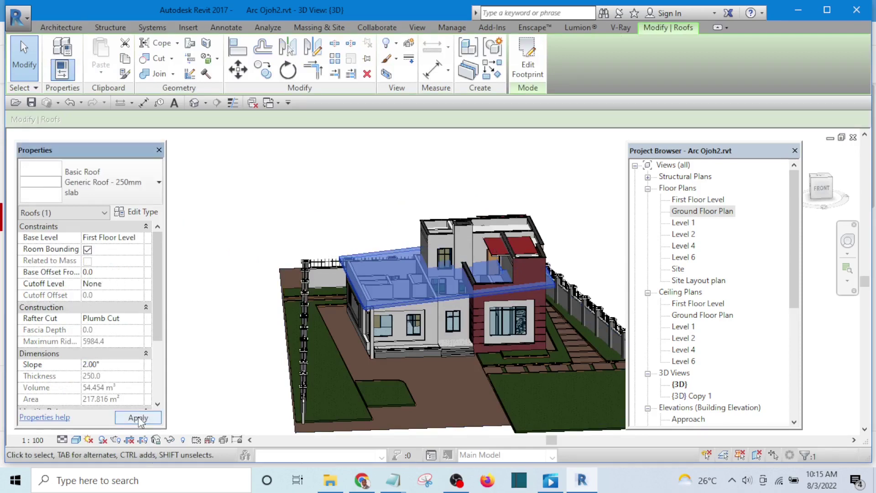
{"action": "left_click", "coordinate": [138, 417]}
{"action": "left_click", "coordinate": [305, 207]}
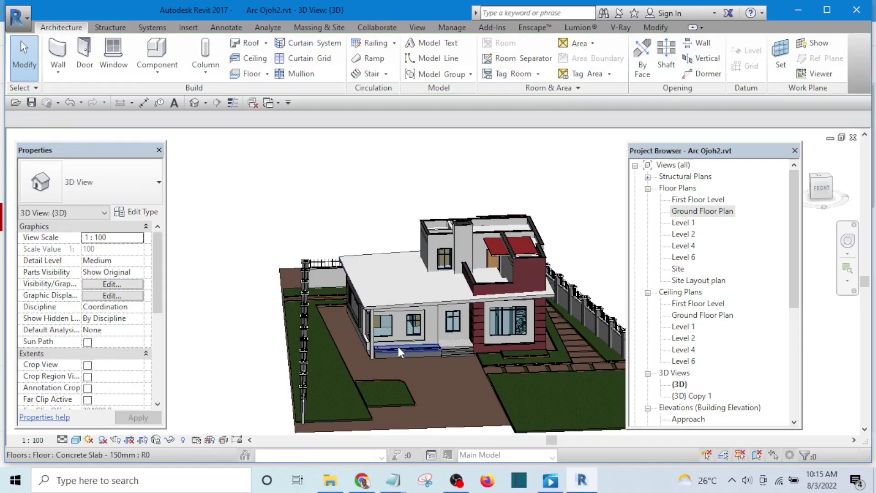
Select the two Generic - 200mm 11 front walls with windows beneath the sloping roof slab.
{"action": "scroll", "coordinate": [401, 348], "scroll_direction": "up", "scroll_amount": 5}
{"action": "scroll", "coordinate": [421, 355], "scroll_direction": "down", "scroll_amount": 4}
{"action": "middle_click_drag", "start_coordinate": [431, 363], "coordinate": [458, 299], "text": "shift"}
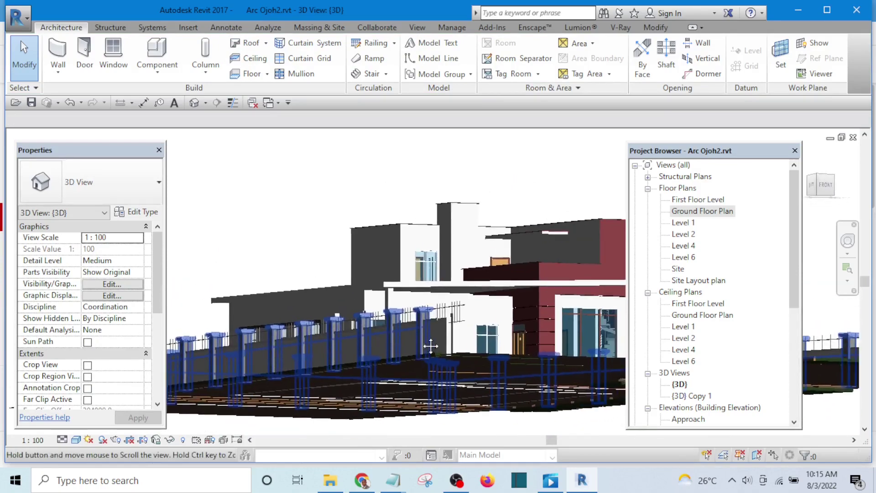
{"action": "scroll", "coordinate": [469, 316], "scroll_direction": "up", "scroll_amount": 3}
{"action": "scroll", "coordinate": [469, 316], "scroll_direction": "up", "scroll_amount": 2}
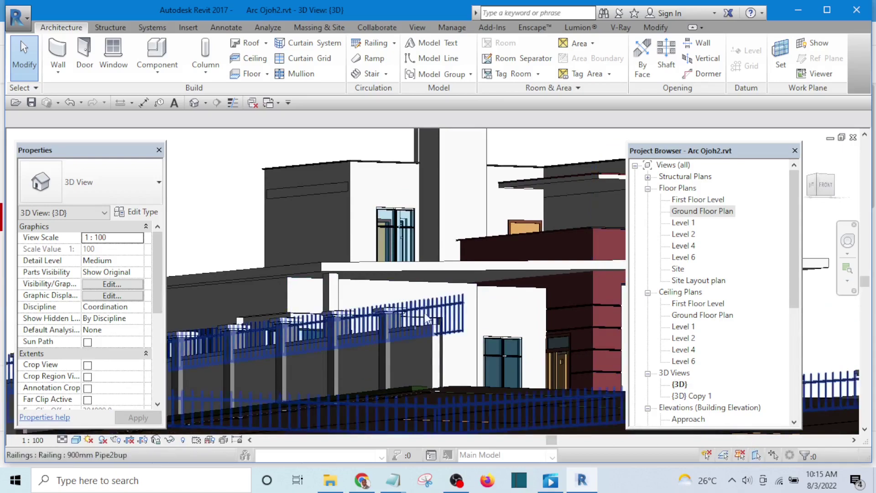
{"action": "left_click", "coordinate": [520, 300]}
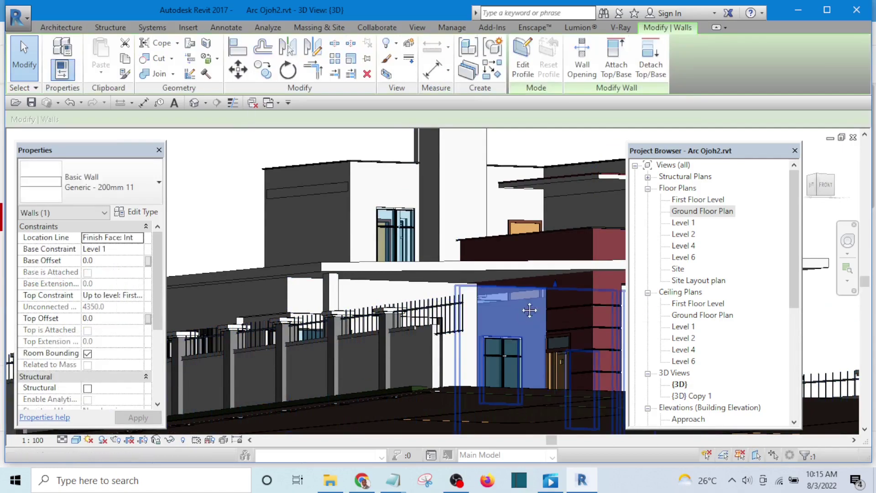
{"action": "middle_click_drag", "start_coordinate": [528, 307], "coordinate": [414, 309], "text": "shift"}
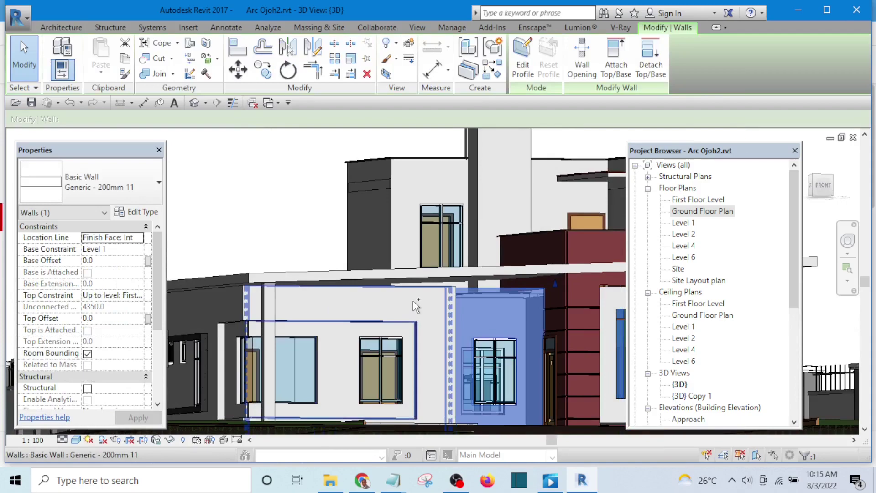
{"action": "left_click", "coordinate": [413, 300], "text": "ctrl"}
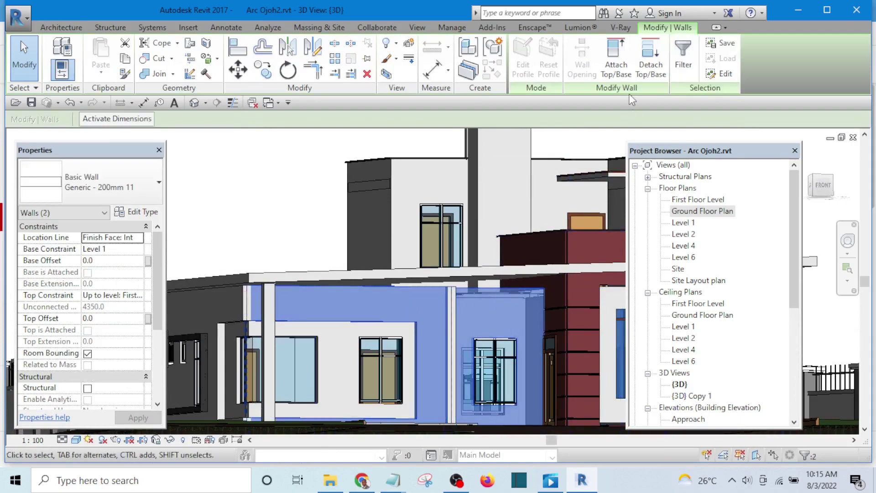
Add the front return wall beside the entrance and the long left side wall to the wall selection.
{"action": "middle_click_drag", "start_coordinate": [496, 241], "coordinate": [457, 329], "text": "shift"}
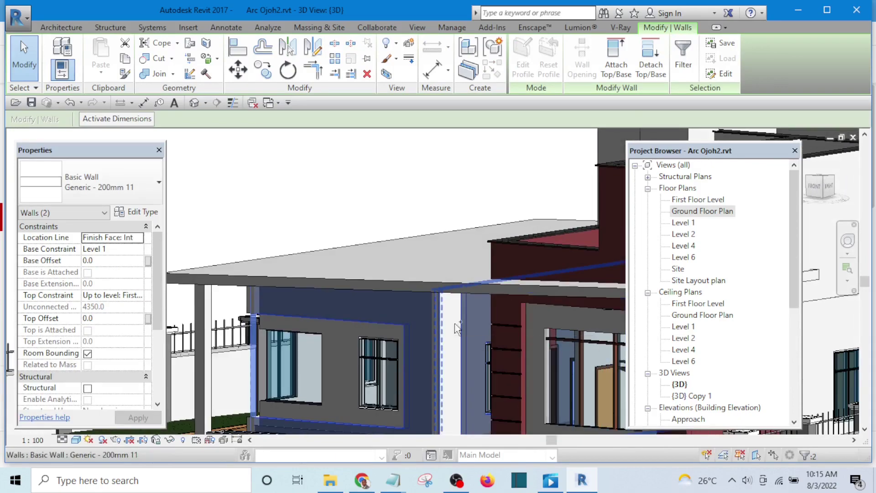
{"action": "left_click", "coordinate": [458, 330], "text": "ctrl"}
{"action": "middle_click_drag", "start_coordinate": [384, 335], "coordinate": [539, 267], "text": "shift"}
{"action": "left_click", "coordinate": [539, 267], "text": "ctrl"}
{"action": "scroll", "coordinate": [428, 294], "scroll_direction": "down", "scroll_amount": 5}
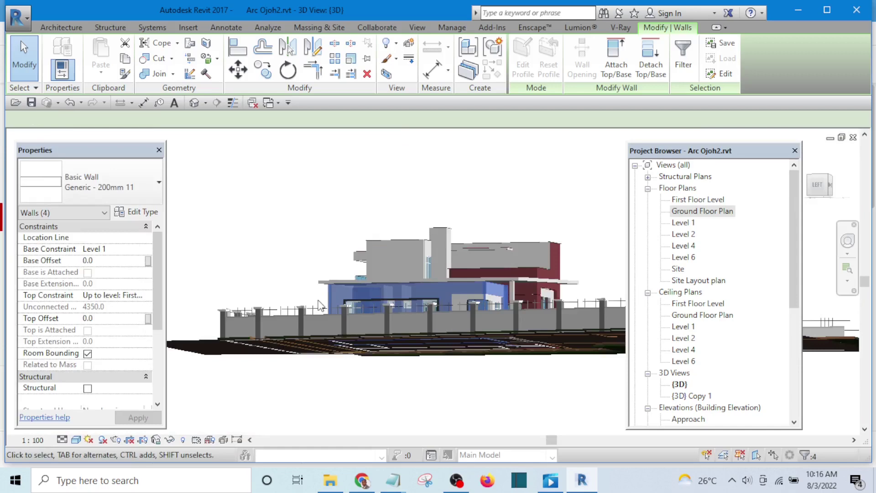
Add the two rear ground-floor walls beneath the roof slab to the wall selection.
{"action": "middle_click_drag", "start_coordinate": [422, 315], "coordinate": [547, 337], "text": "shift"}
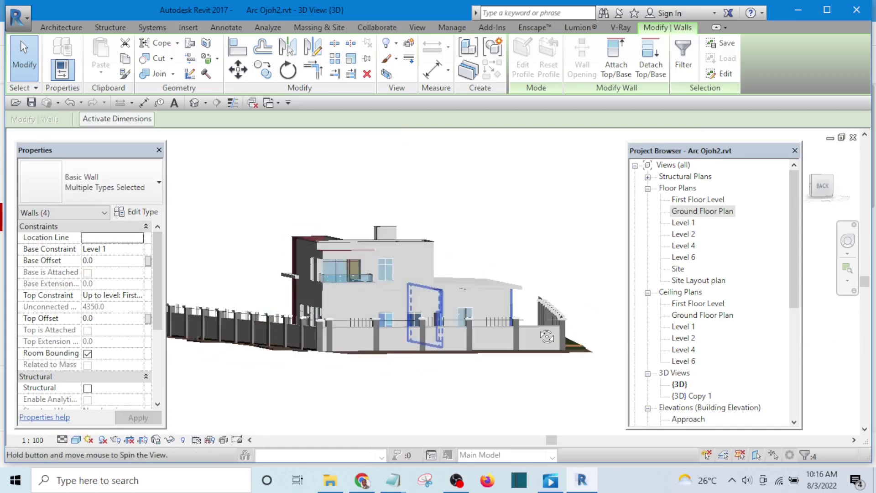
{"action": "scroll", "coordinate": [478, 289], "scroll_direction": "up", "scroll_amount": 3}
{"action": "left_click", "coordinate": [478, 289], "text": "ctrl"}
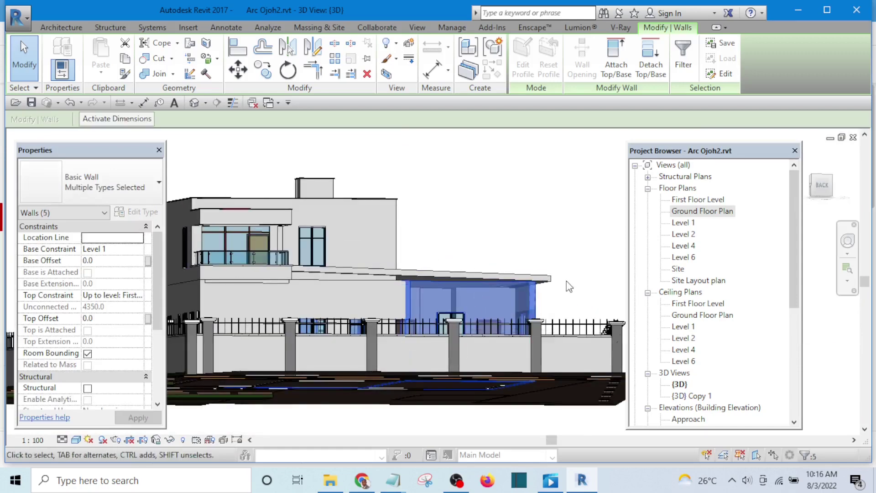
{"action": "middle_click_drag", "start_coordinate": [573, 301], "coordinate": [394, 318], "text": "shift"}
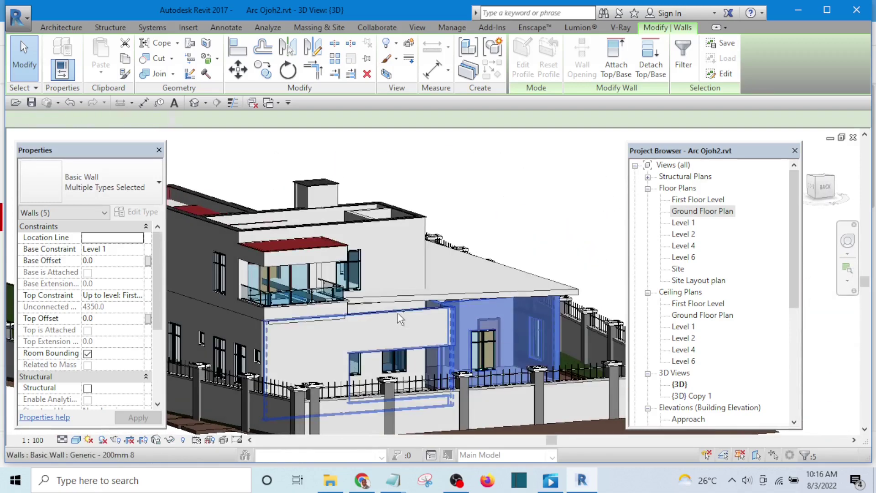
{"action": "left_click", "coordinate": [397, 314], "text": "ctrl"}
{"action": "scroll", "coordinate": [393, 325], "scroll_direction": "up", "scroll_amount": 5}
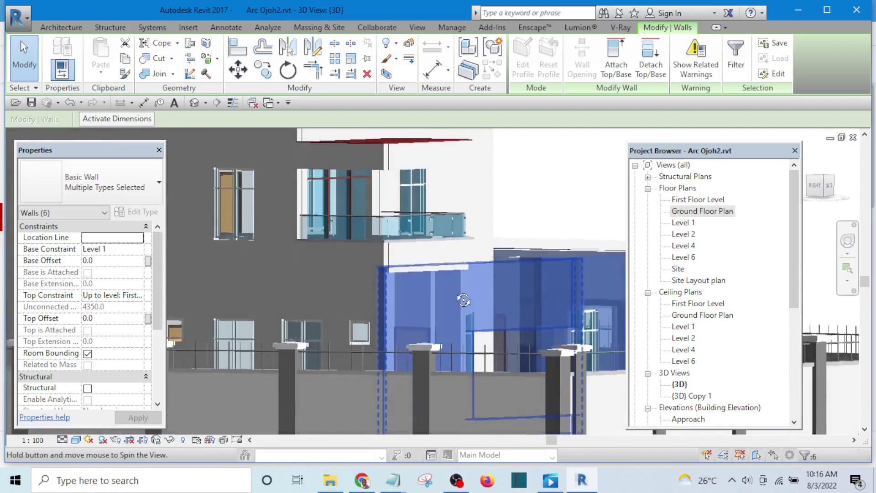
{"action": "middle_click_drag", "start_coordinate": [393, 325], "coordinate": [166, 272], "text": "shift"}
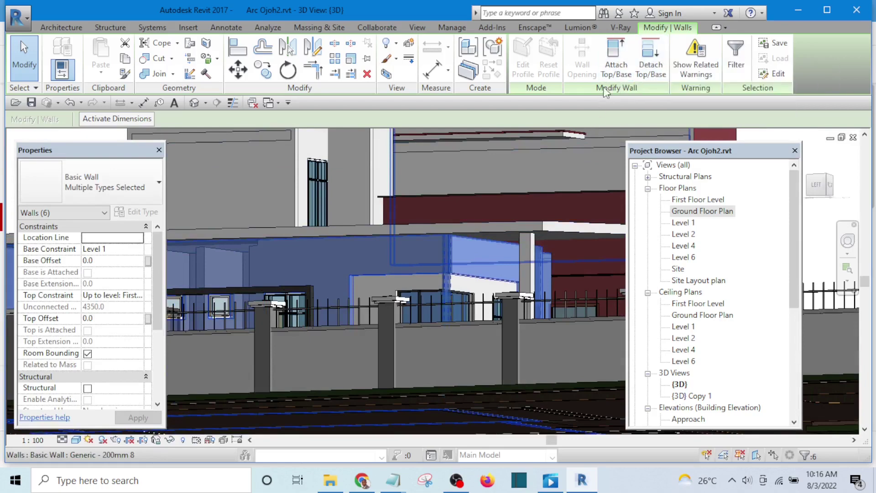
Attach the tops of the selected walls to the sloping 250 mm roof slab and deselect them.
{"action": "left_click", "coordinate": [614, 60]}
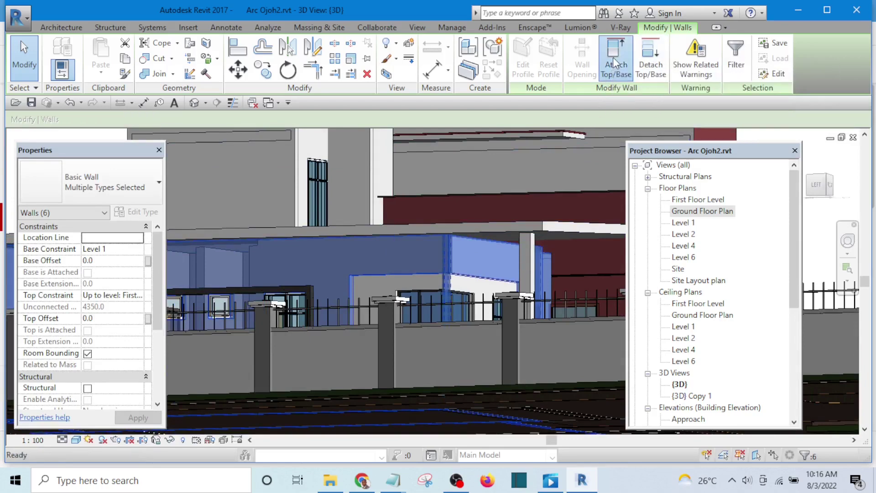
{"action": "left_click", "coordinate": [496, 232]}
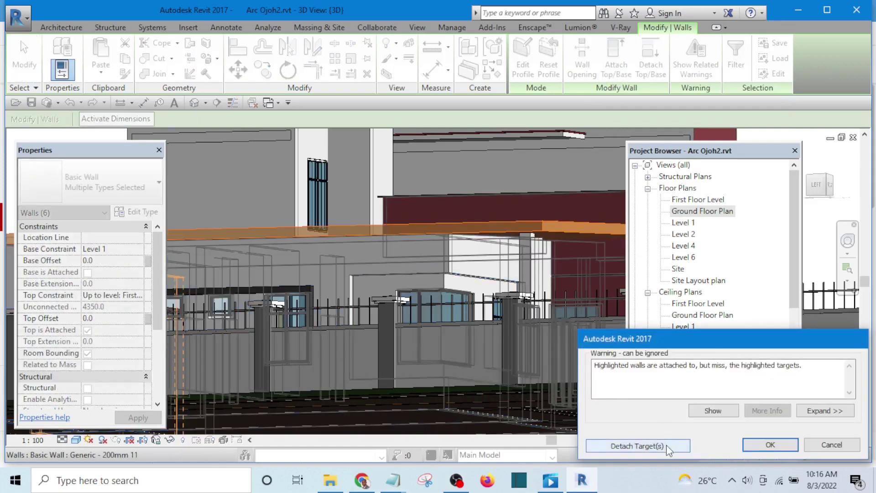
{"action": "left_click", "coordinate": [770, 445]}
{"action": "scroll", "coordinate": [389, 305], "scroll_direction": "down", "scroll_amount": 5}
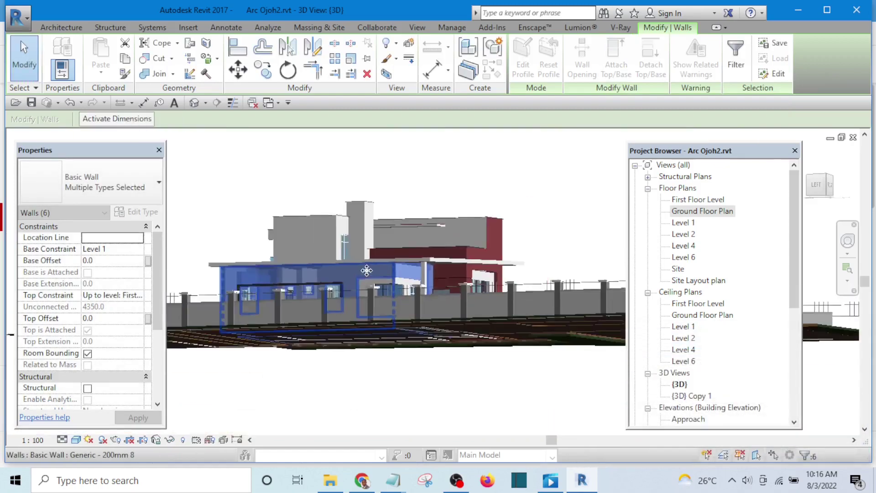
{"action": "left_click", "coordinate": [533, 206]}
Examine the sloping roof slab and the attached walls below it from the side, from below and from the front.
{"action": "middle_click_drag", "start_coordinate": [530, 203], "coordinate": [375, 219], "text": "shift"}
{"action": "scroll", "coordinate": [297, 282], "scroll_direction": "up", "scroll_amount": 3}
{"action": "scroll", "coordinate": [299, 281], "scroll_direction": "up", "scroll_amount": 4}
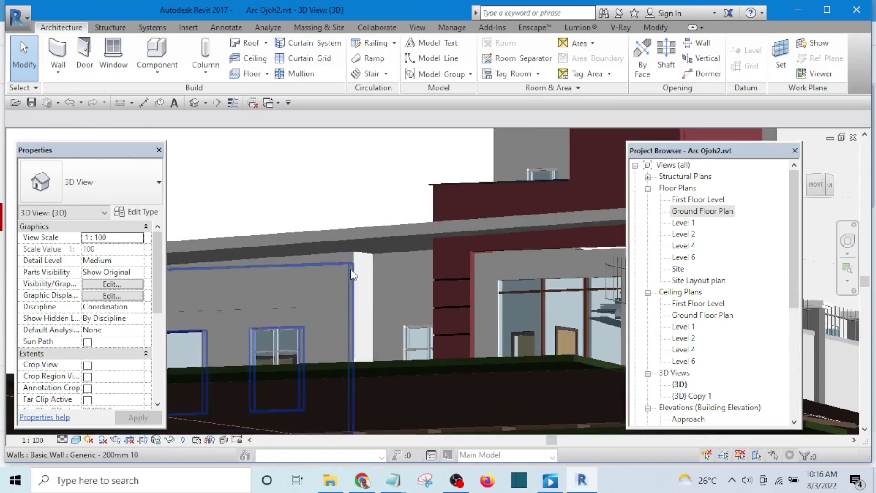
{"action": "scroll", "coordinate": [383, 269], "scroll_direction": "down", "scroll_amount": 5}
{"action": "middle_click_drag", "start_coordinate": [303, 233], "coordinate": [332, 281], "text": "shift"}
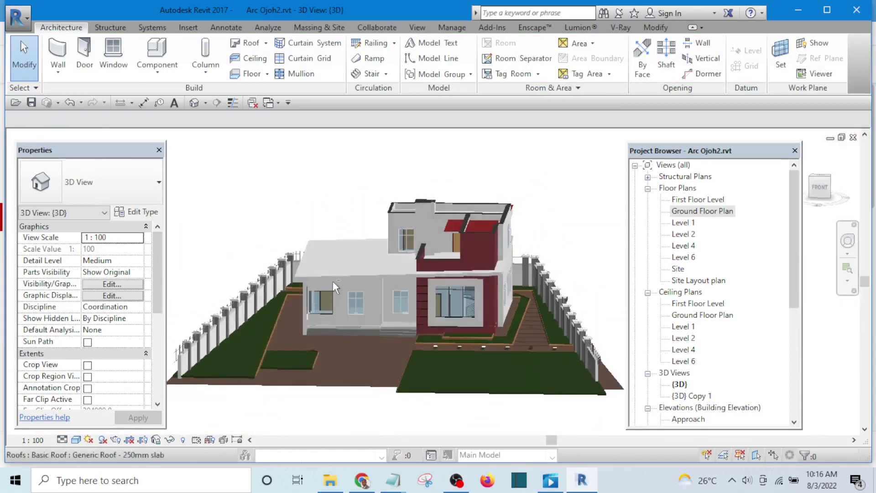
{"action": "scroll", "coordinate": [407, 286], "scroll_direction": "up", "scroll_amount": 3}
{"action": "scroll", "coordinate": [407, 259], "scroll_direction": "up", "scroll_amount": 3}
{"action": "scroll", "coordinate": [457, 269], "scroll_direction": "down", "scroll_amount": 5}
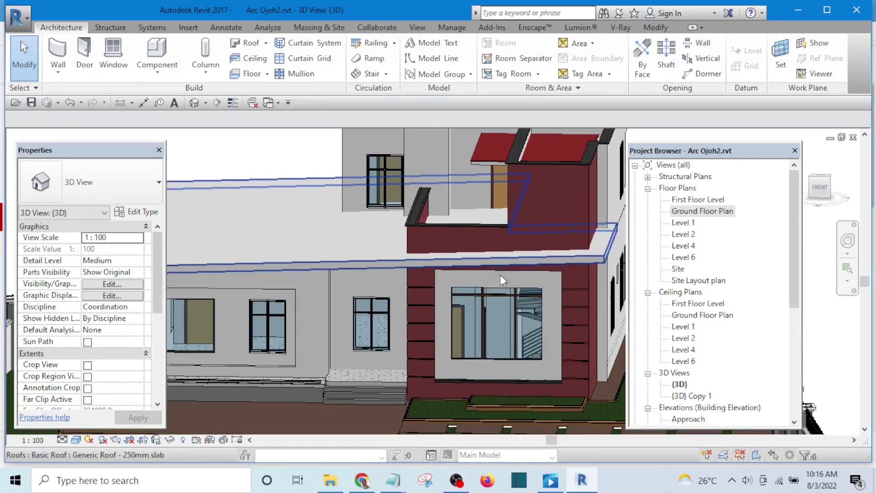
Open the 250 mm roof slab's footprint for editing and show it in the Ground Floor Plan view.
{"action": "middle_click_drag", "start_coordinate": [497, 251], "coordinate": [464, 345], "text": "shift"}
{"action": "left_click", "coordinate": [464, 346]}
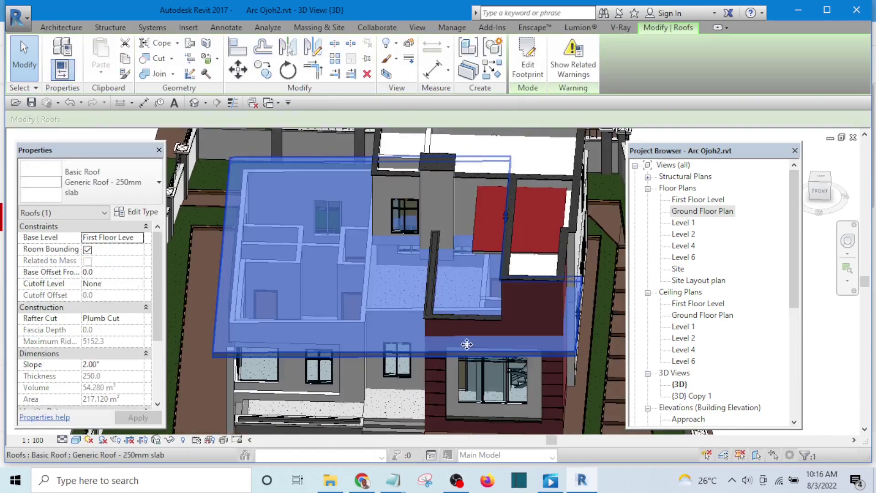
{"action": "left_click", "coordinate": [526, 66]}
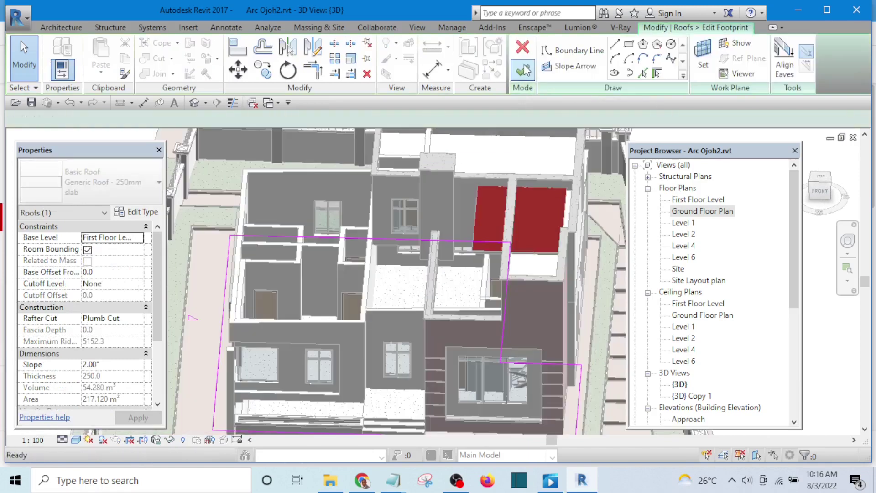
{"action": "double_click", "coordinate": [701, 213]}
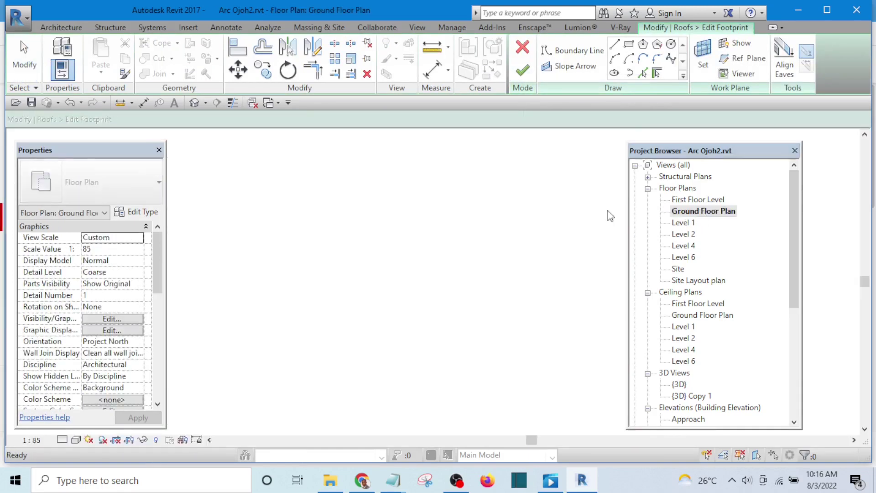
{"action": "middle_click_drag", "start_coordinate": [521, 261], "coordinate": [259, 321]}
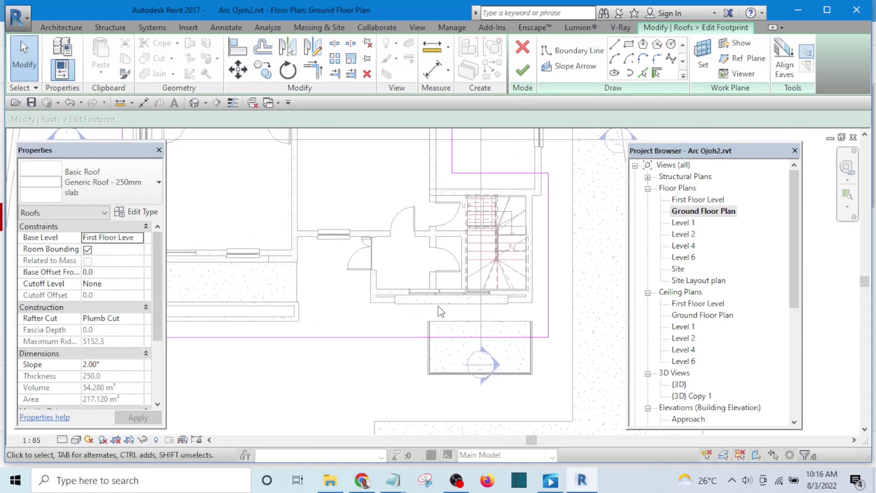
{"action": "middle_click_drag", "start_coordinate": [485, 315], "coordinate": [459, 316]}
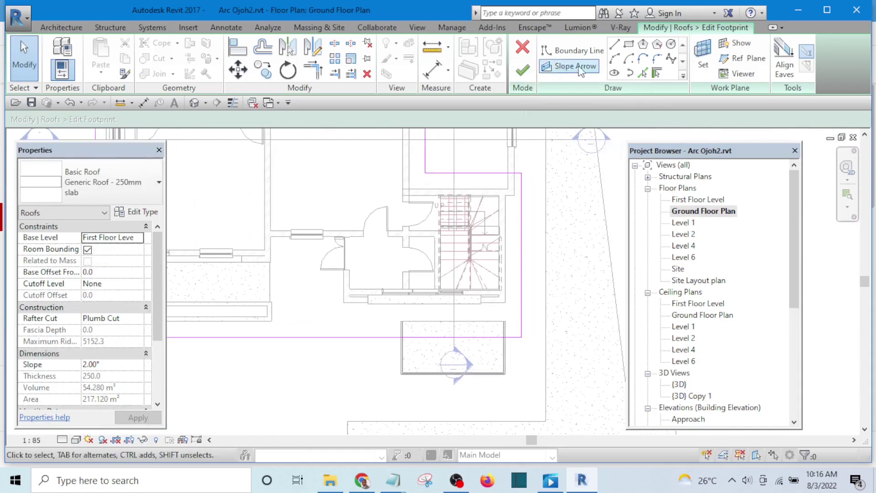
Sketch a rectangular boundary without slope from the wall end at the entrance double door, over the stair block to about 8330 mm beyond the footprint's edge.
{"action": "left_click", "coordinate": [629, 44]}
{"action": "scroll", "coordinate": [336, 240], "scroll_direction": "up", "scroll_amount": 4}
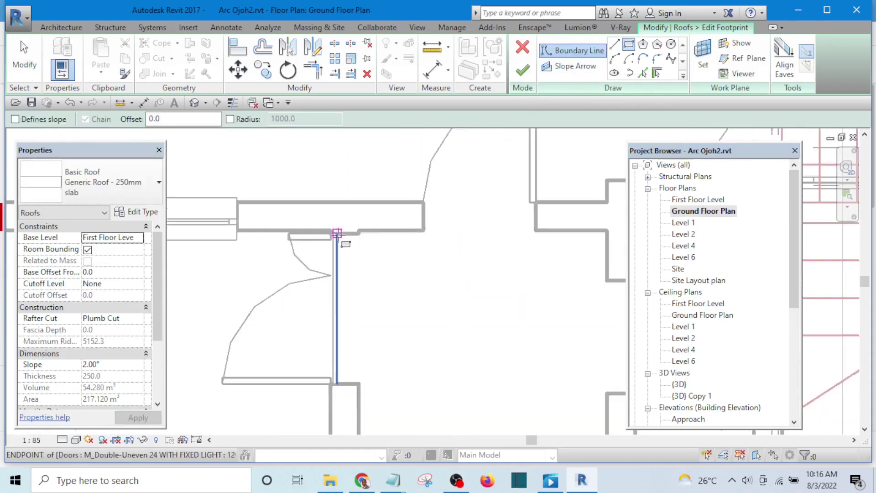
{"action": "scroll", "coordinate": [336, 234], "scroll_direction": "up", "scroll_amount": 1}
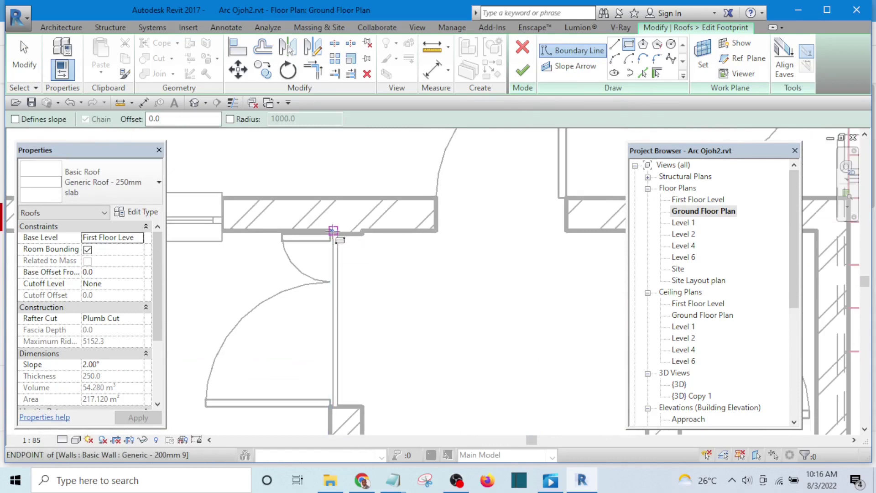
{"action": "left_click", "coordinate": [333, 230]}
{"action": "scroll", "coordinate": [333, 231], "scroll_direction": "down", "scroll_amount": 3}
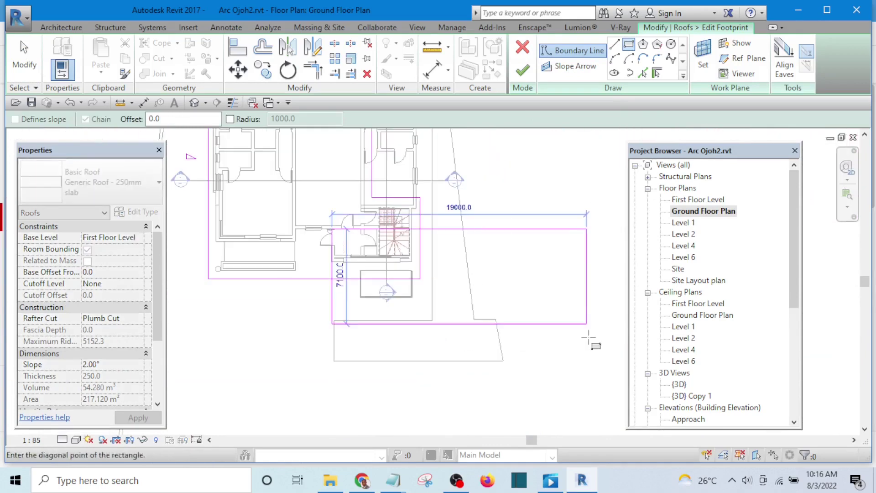
{"action": "left_click", "coordinate": [531, 346]}
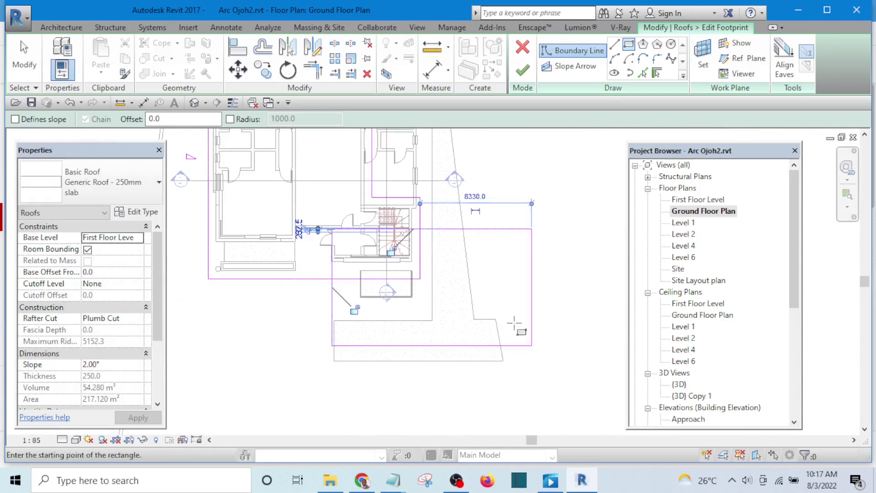
{"action": "key", "text": "Escape"}
{"action": "scroll", "coordinate": [383, 213], "scroll_direction": "up", "scroll_amount": 4}
{"action": "key", "text": "Escape"}
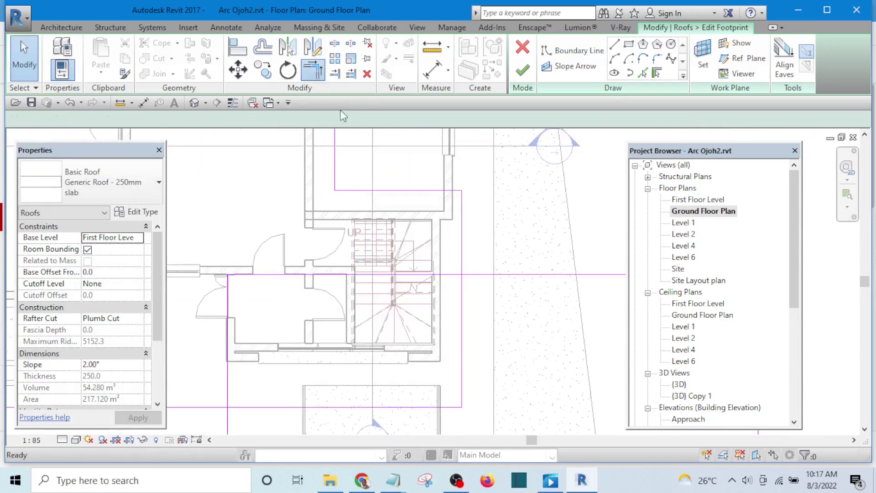
Trim the roof footprint to corners with the rectangle's edges above and beside the entrance, cutting the stair block out of the outline.
{"action": "left_click", "coordinate": [335, 159]}
{"action": "left_click", "coordinate": [299, 274]}
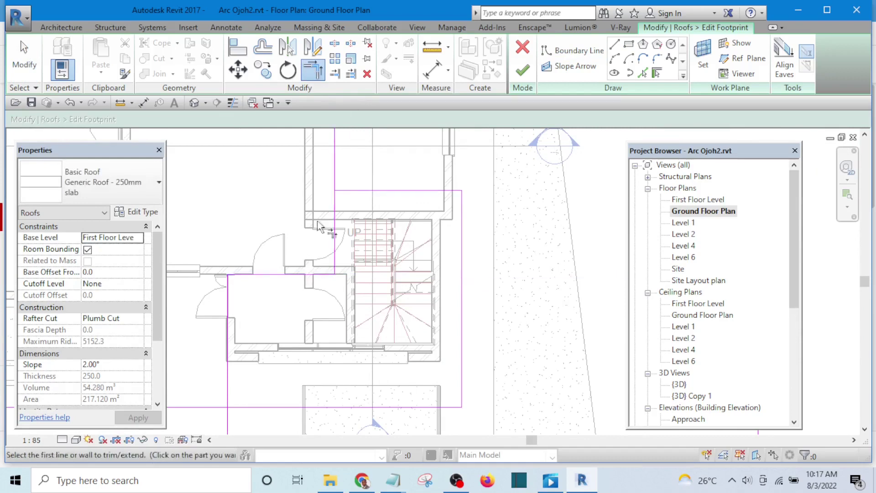
{"action": "scroll", "coordinate": [338, 168], "scroll_direction": "down", "scroll_amount": 2}
{"action": "scroll", "coordinate": [288, 273], "scroll_direction": "up", "scroll_amount": 1}
{"action": "left_click", "coordinate": [281, 263]}
{"action": "left_click", "coordinate": [271, 273]}
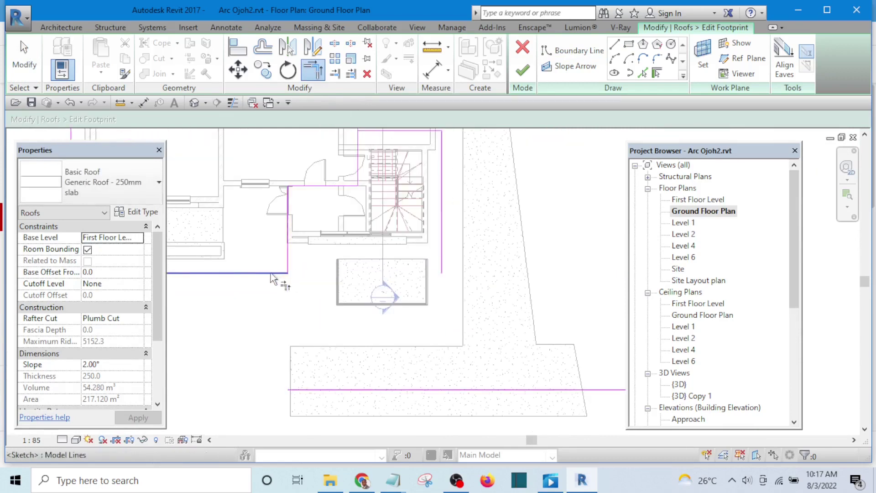
Delete the leftover boundary lines around and beyond the stair block and finish the roof footprint.
{"action": "scroll", "coordinate": [371, 235], "scroll_direction": "down", "scroll_amount": 2}
{"action": "key", "text": "Escape"}
{"action": "left_click_drag", "start_coordinate": [554, 366], "coordinate": [466, 282]}
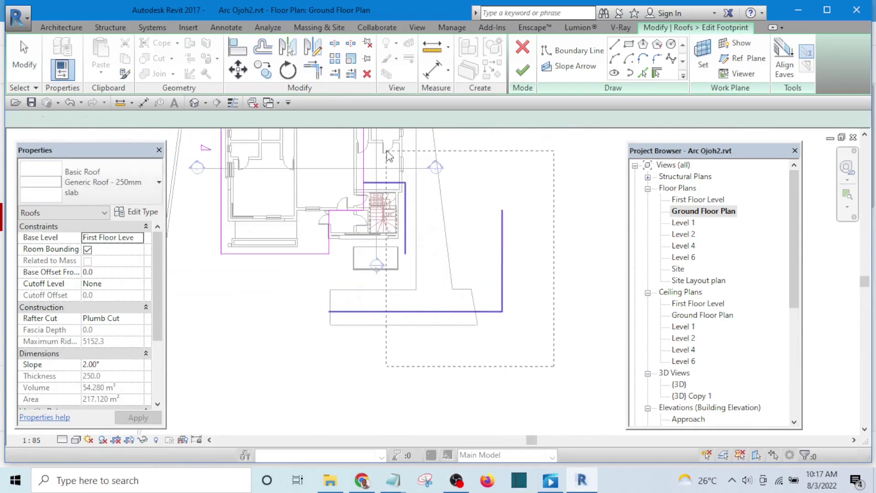
{"action": "left_click_drag", "start_coordinate": [388, 156], "coordinate": [387, 155]}
{"action": "key", "text": "Delete"}
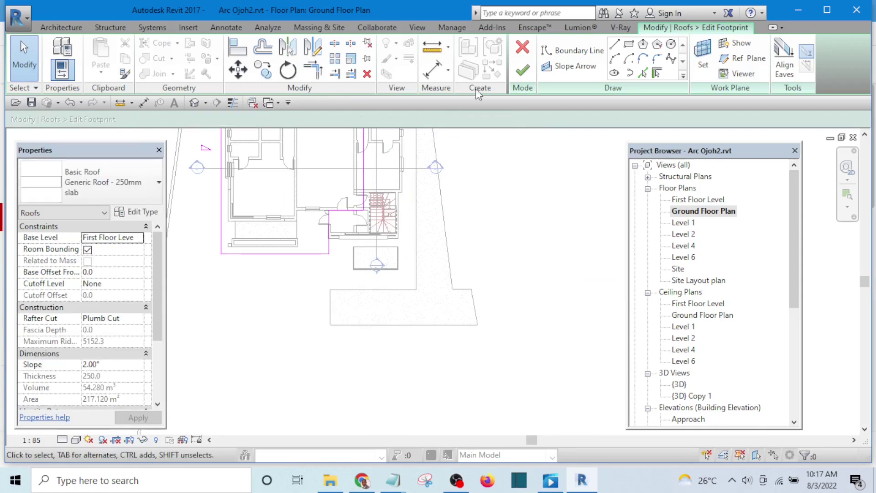
{"action": "left_click", "coordinate": [531, 68]}
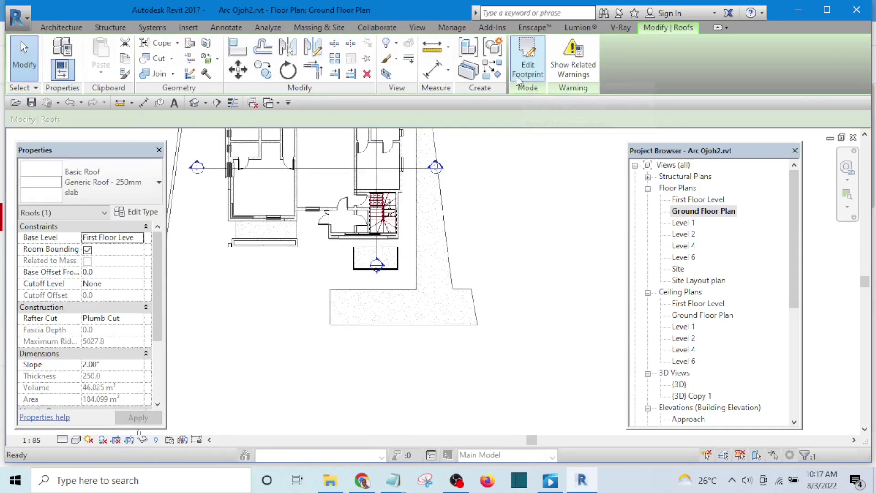
Examine the reshaped roof slab against the red stair block and the walls in the 3D view from several angles.
{"action": "left_click", "coordinate": [193, 103]}
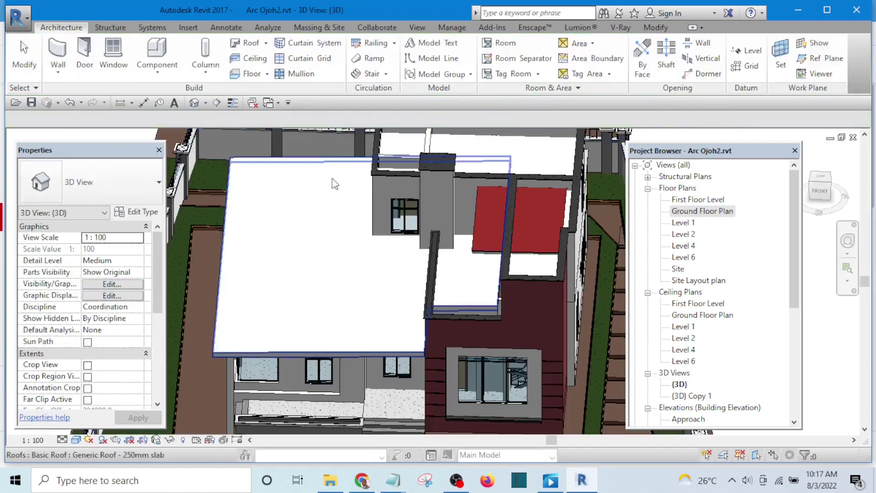
{"action": "middle_click_drag", "start_coordinate": [472, 328], "coordinate": [491, 346], "text": "shift"}
{"action": "middle_click_drag", "start_coordinate": [517, 346], "coordinate": [508, 297], "text": "shift"}
{"action": "scroll", "coordinate": [294, 300], "scroll_direction": "down", "scroll_amount": 4}
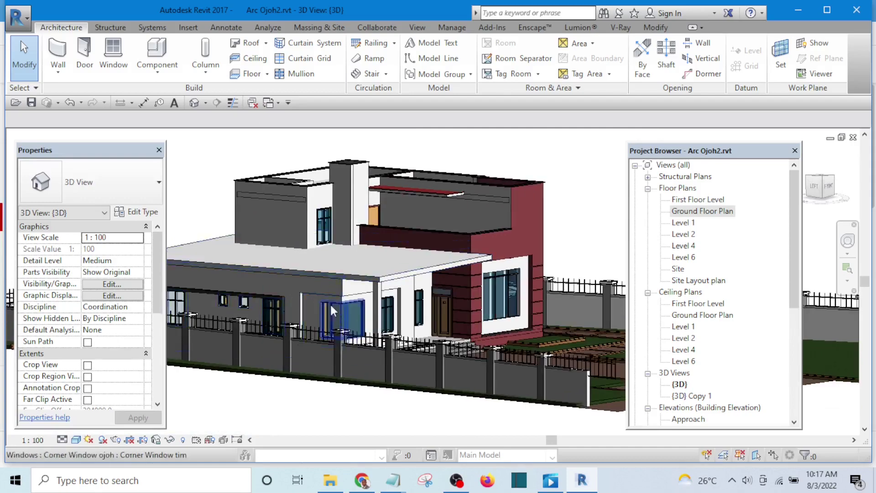
{"action": "scroll", "coordinate": [374, 290], "scroll_direction": "up", "scroll_amount": 4}
{"action": "scroll", "coordinate": [403, 278], "scroll_direction": "down", "scroll_amount": 5}
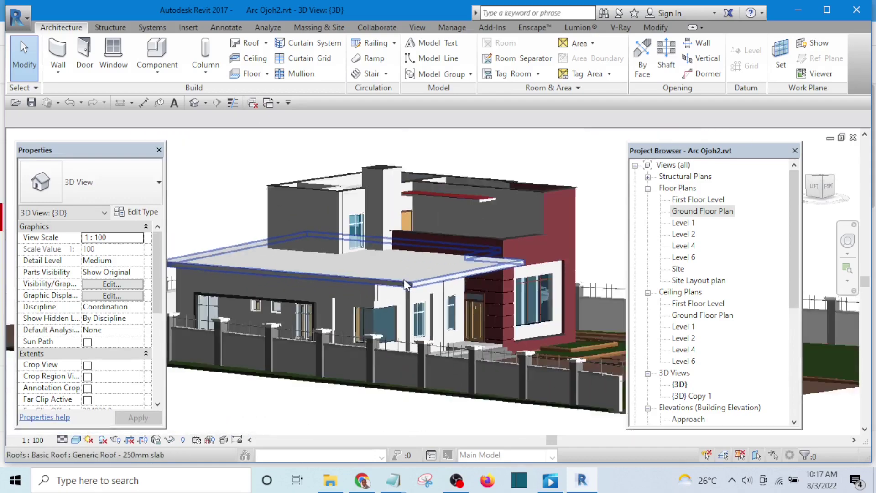
{"action": "middle_click_drag", "start_coordinate": [445, 294], "coordinate": [297, 279], "text": "shift"}
{"action": "scroll", "coordinate": [292, 276], "scroll_direction": "up", "scroll_amount": 2}
{"action": "scroll", "coordinate": [292, 275], "scroll_direction": "up", "scroll_amount": 2}
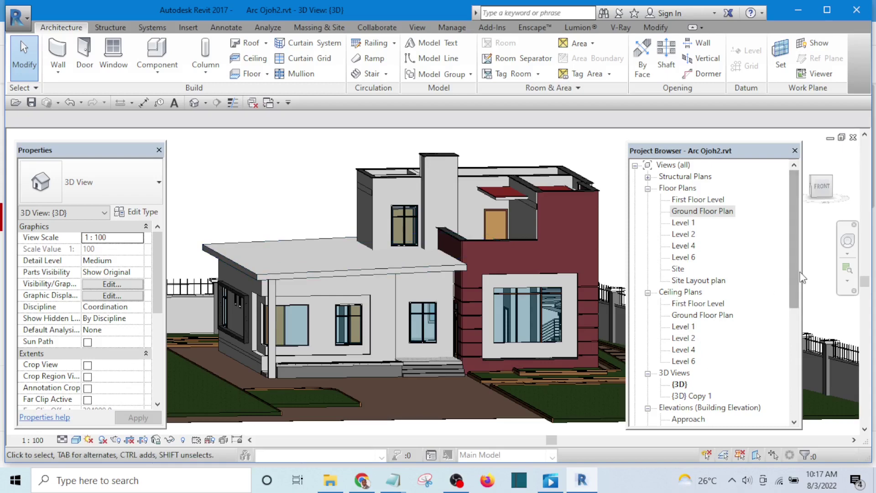
Copy the sloping 250 mm roof slab 500 mm vertically upward in the Approach elevation.
{"action": "left_click_drag", "start_coordinate": [795, 277], "coordinate": [792, 369]}
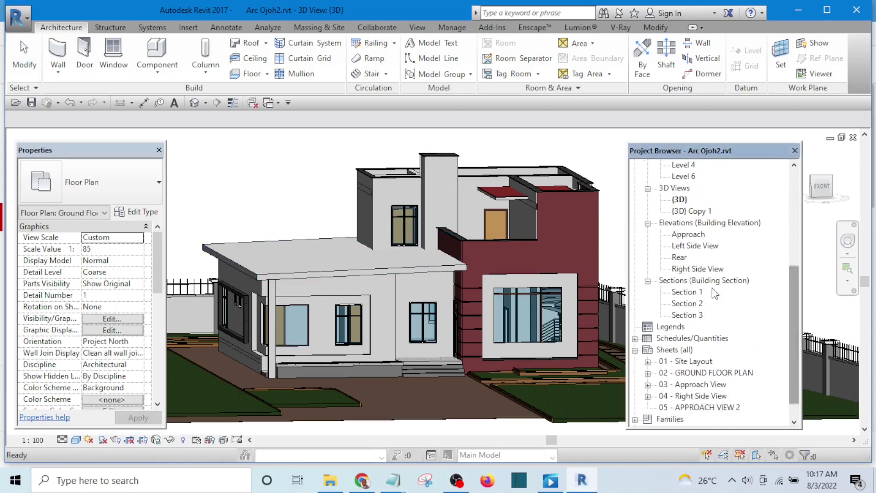
{"action": "double_click", "coordinate": [689, 234]}
{"action": "scroll", "coordinate": [380, 245], "scroll_direction": "up", "scroll_amount": 3}
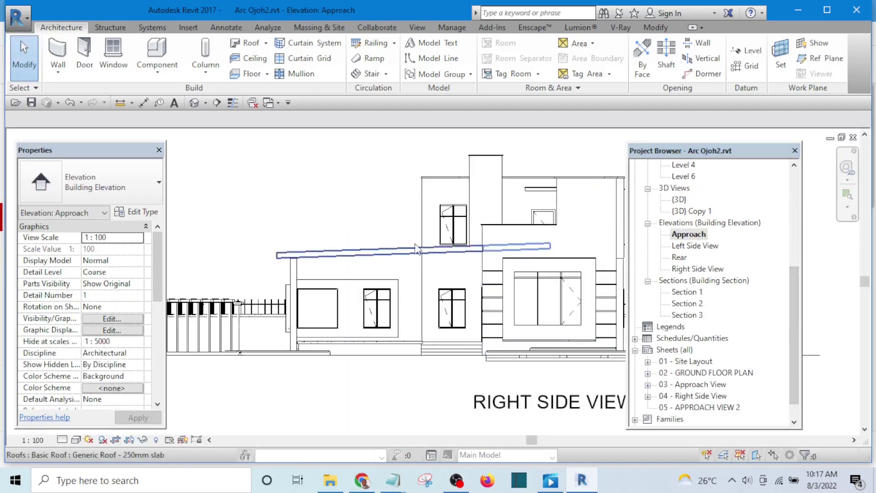
{"action": "left_click", "coordinate": [322, 251]}
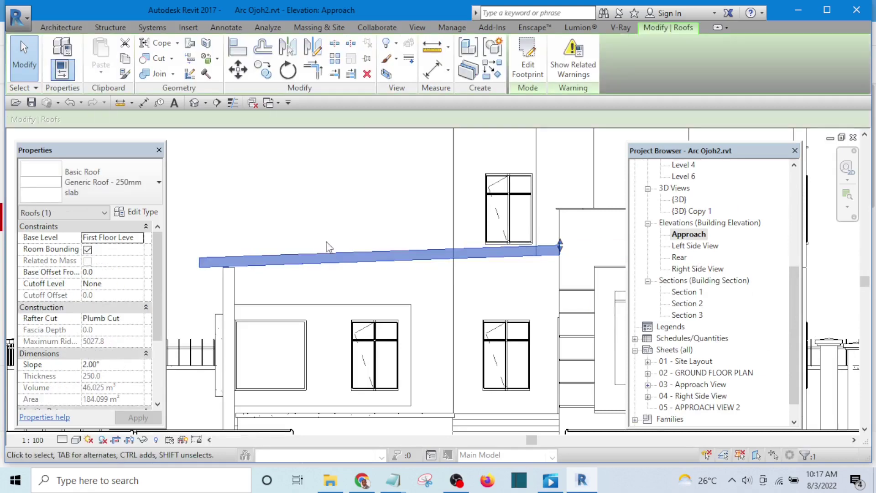
{"action": "left_click", "coordinate": [263, 69]}
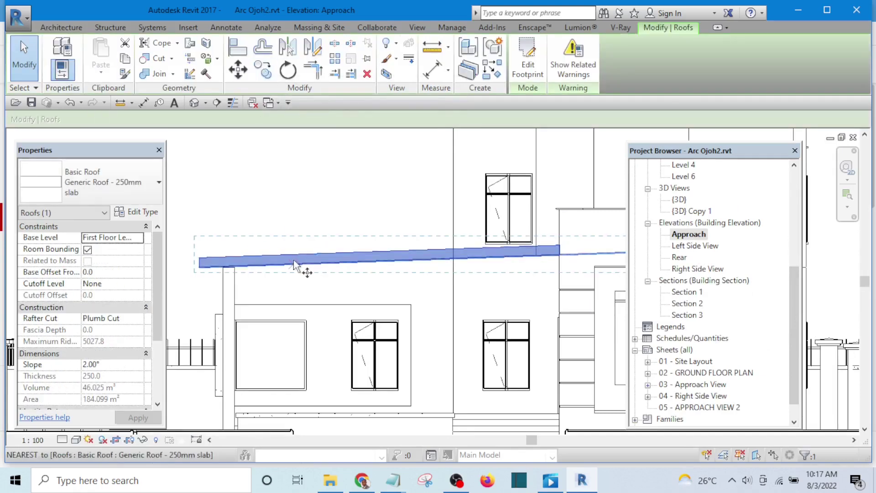
{"action": "left_click", "coordinate": [293, 264]}
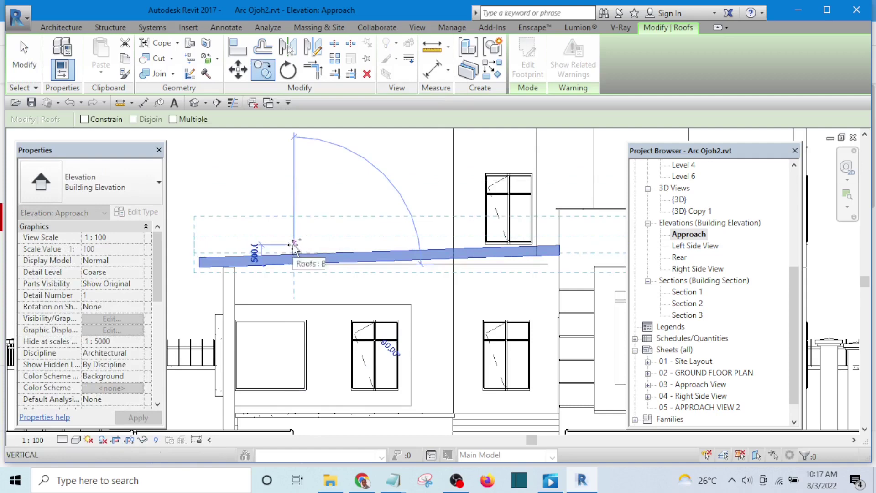
{"action": "left_click", "coordinate": [294, 244]}
{"action": "left_click", "coordinate": [372, 213]}
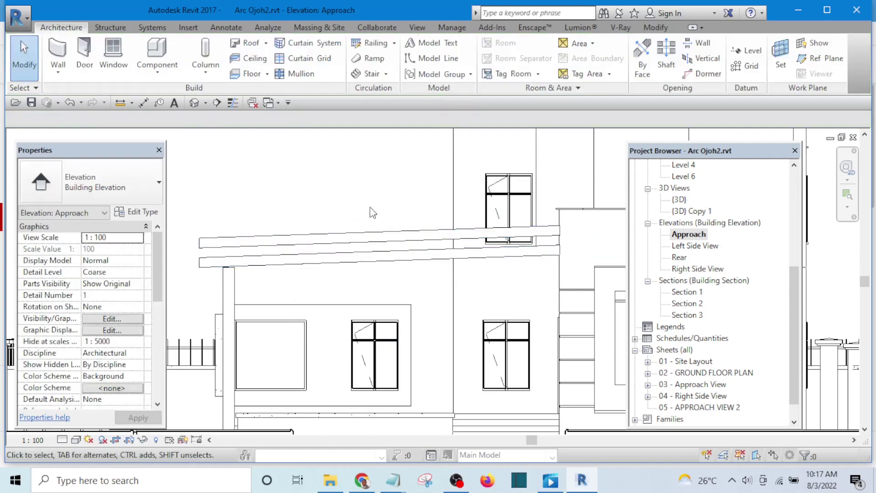
Change the type of the upper roof copy to Generic Roof - 2mm.
{"action": "left_click", "coordinate": [319, 234]}
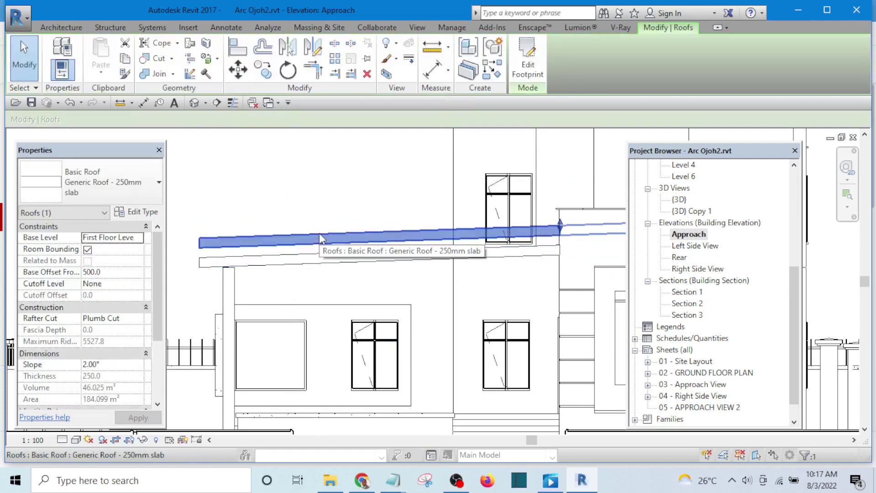
{"action": "left_click", "coordinate": [120, 179]}
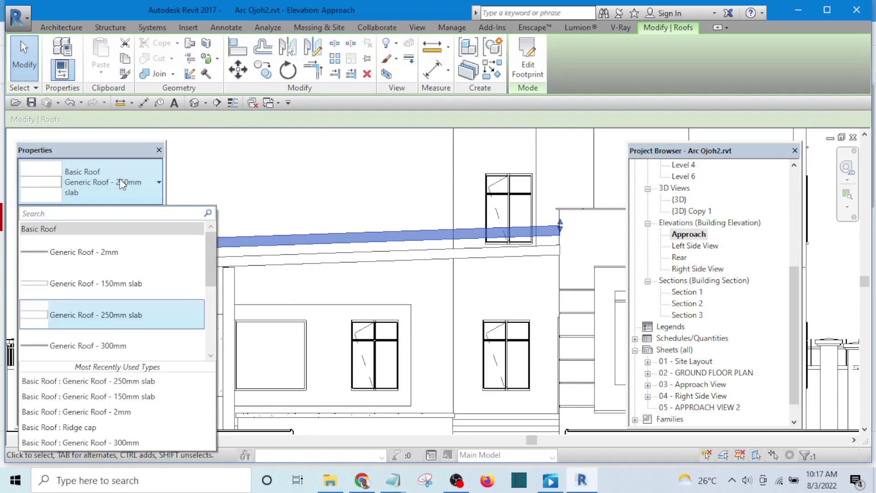
{"action": "left_click", "coordinate": [90, 251]}
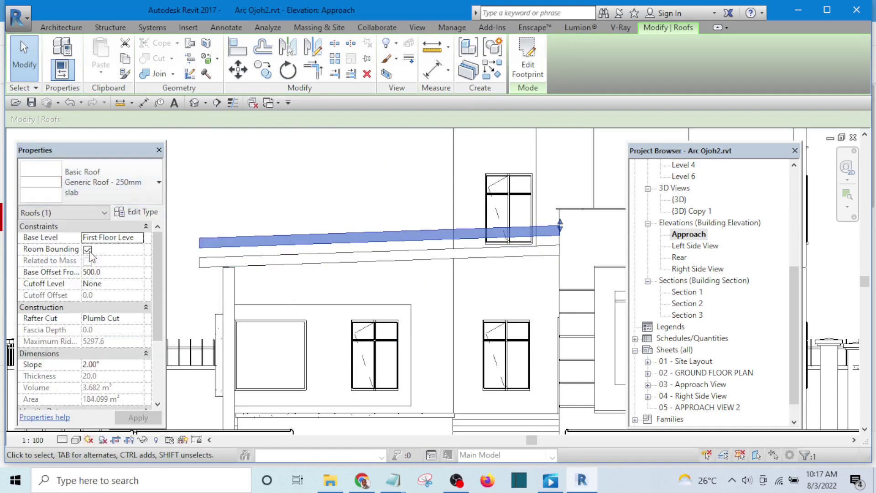
{"action": "key", "text": "ctrl+z"}
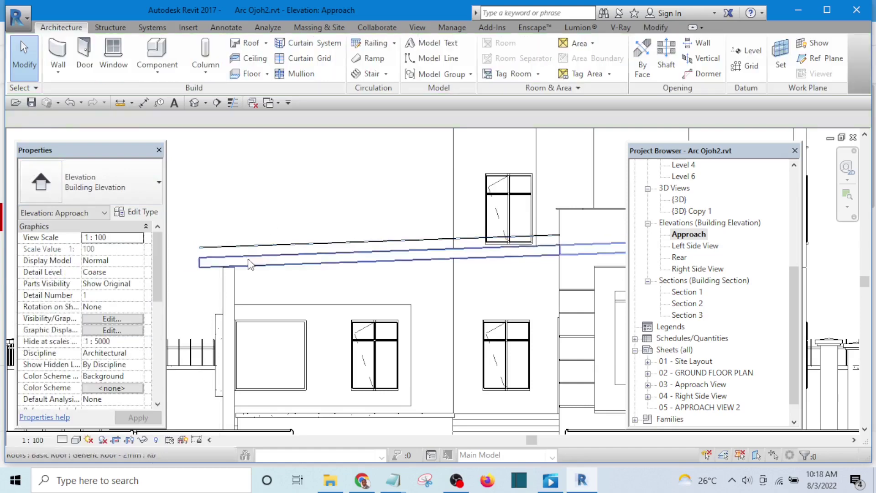
Rename the type of the lower sloping roof slab to Generic Roof - 250mm Fascia.
{"action": "left_click", "coordinate": [215, 263]}
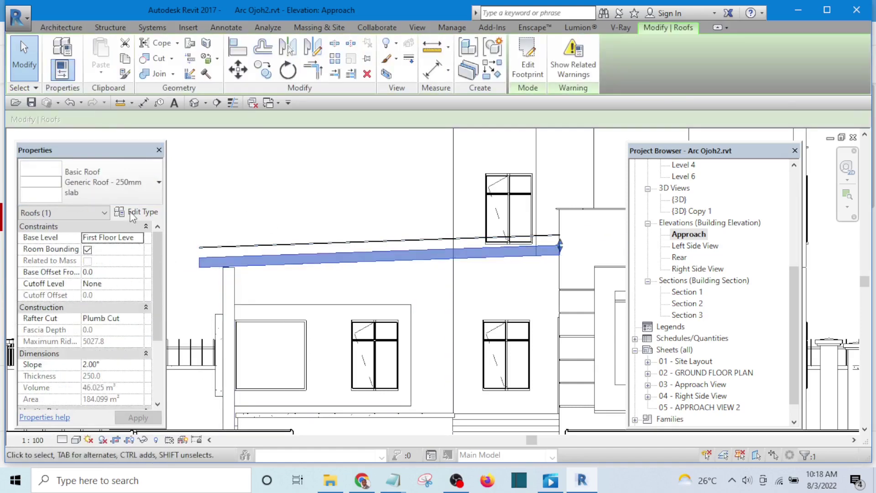
{"action": "left_click", "coordinate": [133, 214]}
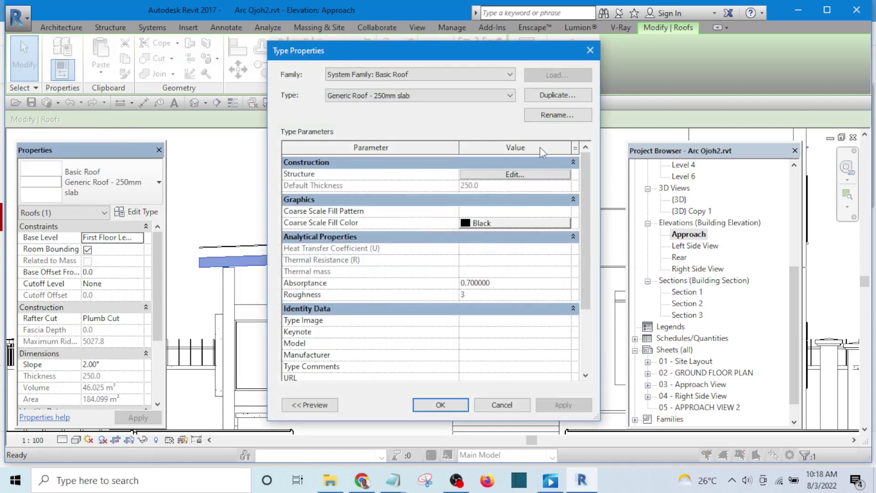
{"action": "left_click", "coordinate": [553, 115]}
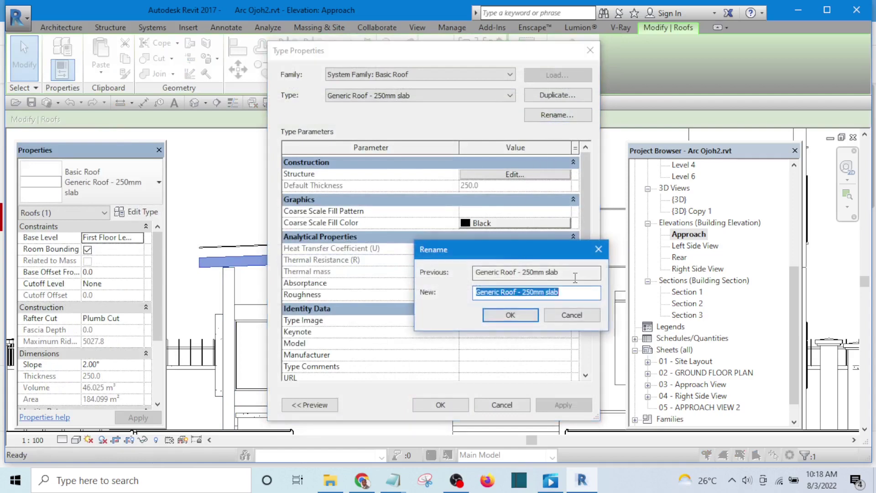
{"action": "left_click", "coordinate": [565, 292]}
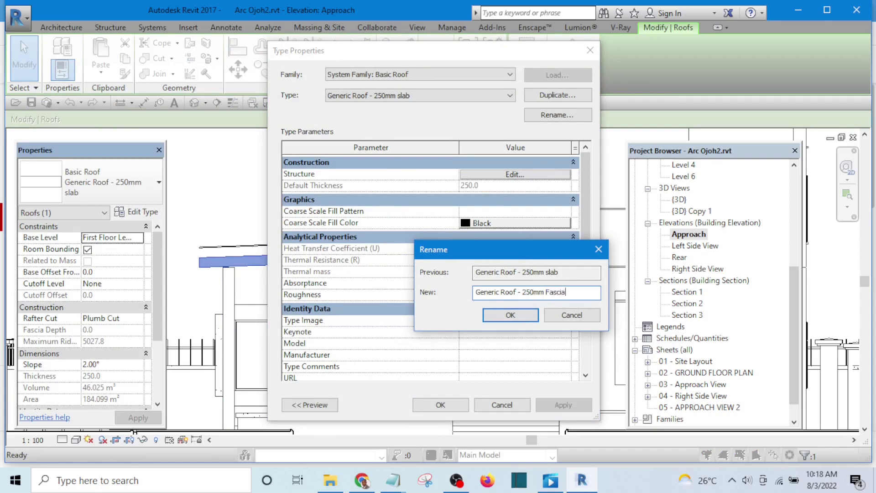
{"action": "left_click", "coordinate": [510, 315]}
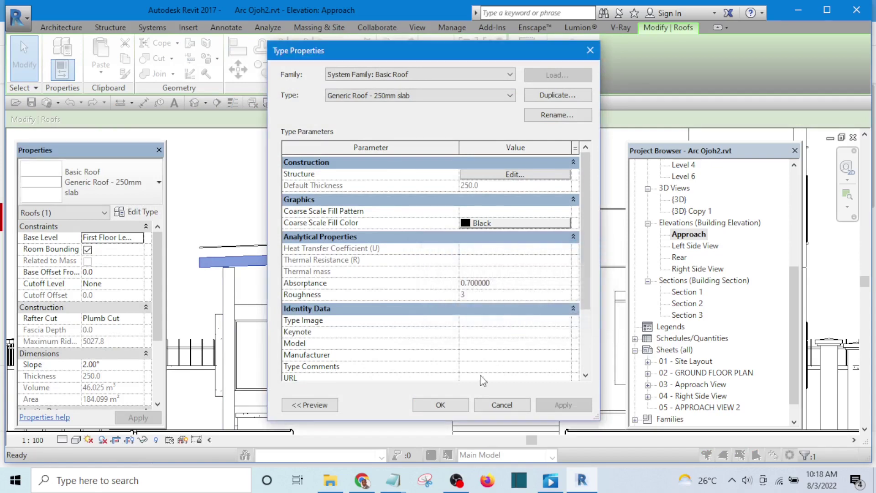
{"action": "left_click", "coordinate": [440, 405]}
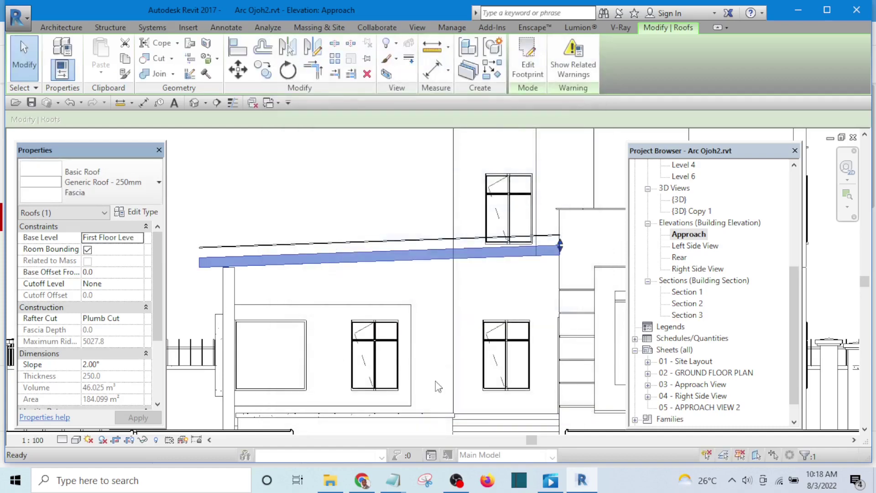
{"action": "left_click", "coordinate": [297, 180]}
Examine the thin upper roof above the fascia slab in the Approach elevation and the 3D view.
{"action": "scroll", "coordinate": [238, 257], "scroll_direction": "up", "scroll_amount": 3}
{"action": "left_click", "coordinate": [238, 254]}
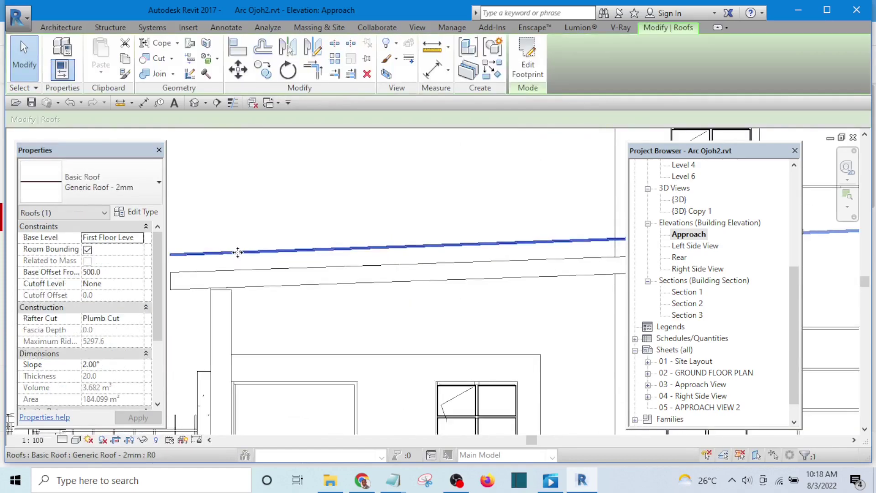
{"action": "scroll", "coordinate": [360, 244], "scroll_direction": "down", "scroll_amount": 3}
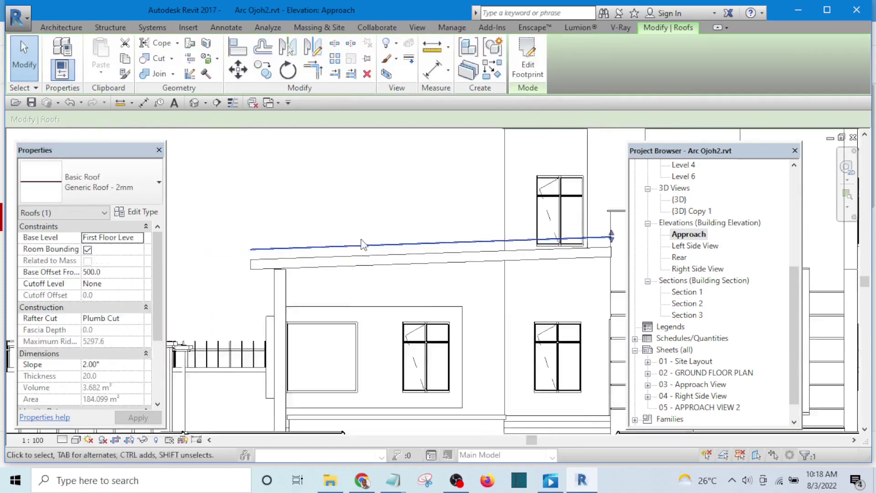
{"action": "left_click", "coordinate": [195, 102]}
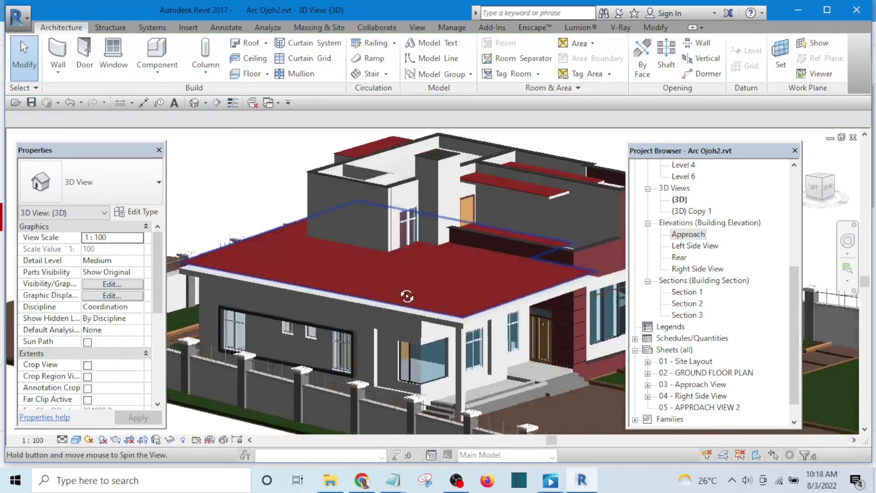
{"action": "middle_click_drag", "start_coordinate": [406, 296], "coordinate": [294, 241], "text": "shift"}
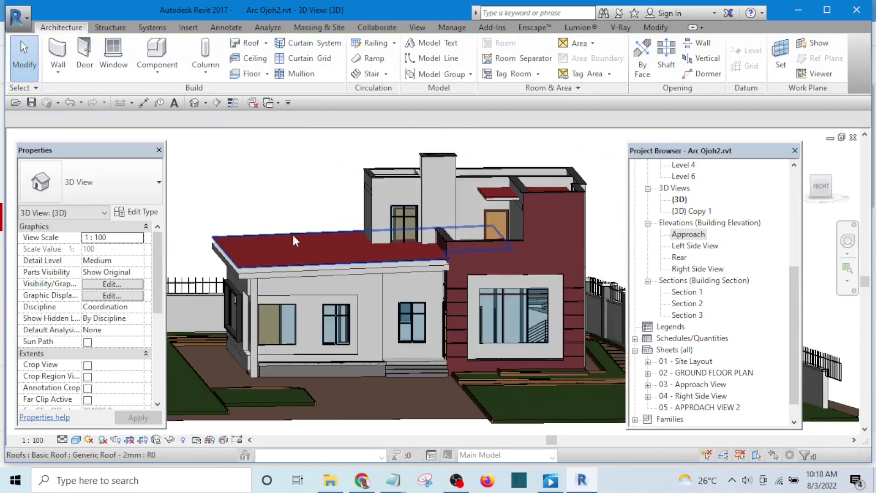
{"action": "scroll", "coordinate": [293, 240], "scroll_direction": "up", "scroll_amount": 4}
{"action": "middle_click_drag", "start_coordinate": [341, 256], "coordinate": [243, 241], "text": "shift"}
Inspect the layer structure and material graphics of the thin upper roof's type.
{"action": "left_click", "coordinate": [243, 241]}
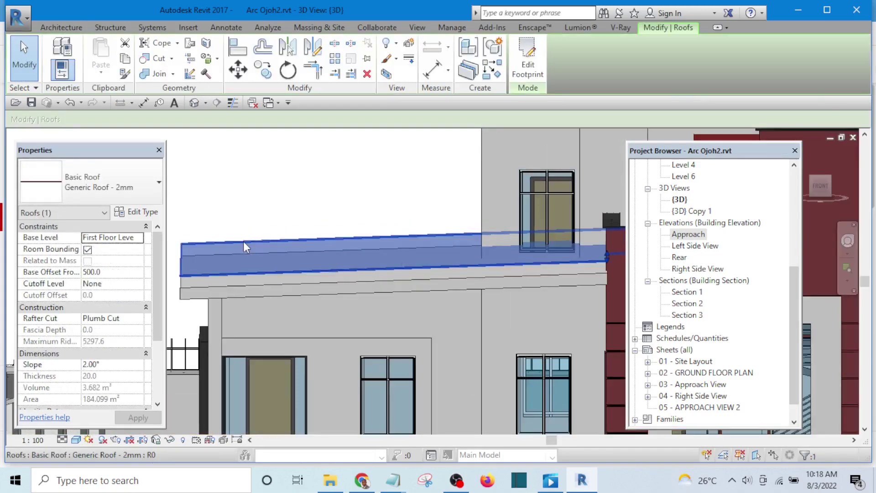
{"action": "left_click", "coordinate": [136, 212]}
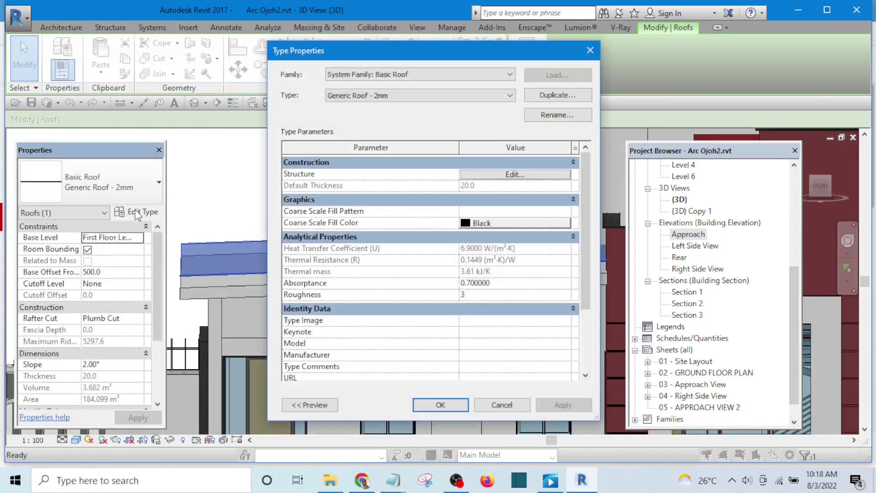
{"action": "left_click", "coordinate": [520, 173]}
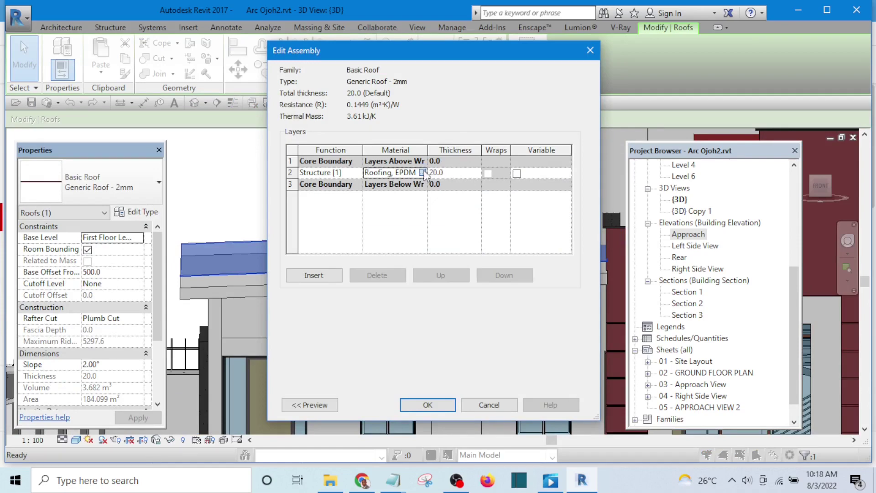
{"action": "left_click", "coordinate": [422, 172]}
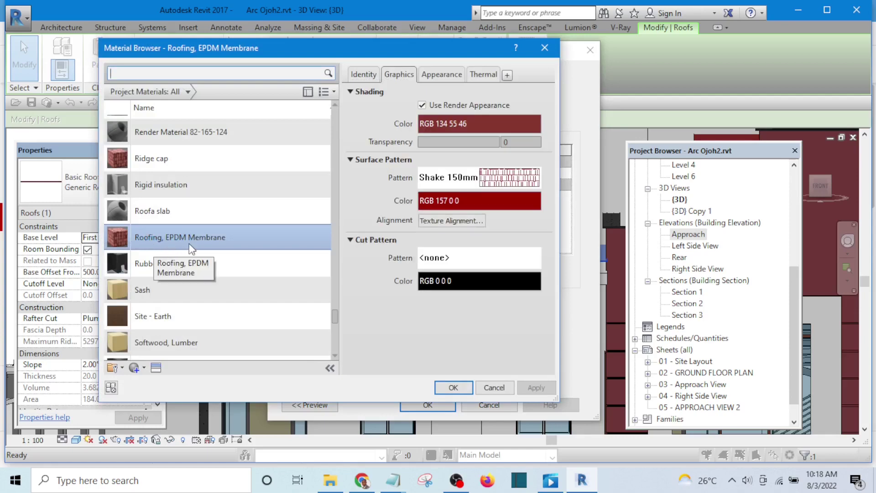
{"action": "left_click", "coordinate": [459, 389]}
{"action": "left_click", "coordinate": [435, 405]}
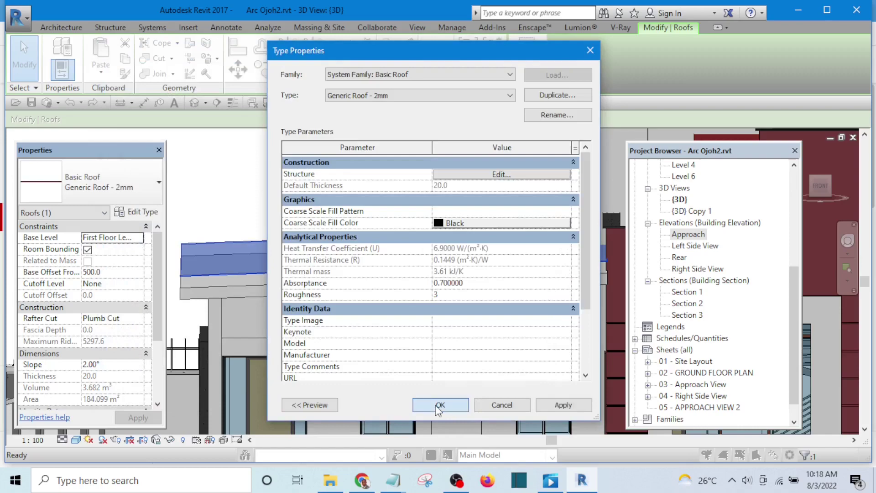
{"action": "left_click", "coordinate": [435, 404]}
{"action": "left_click", "coordinate": [364, 163]}
Open the thin upper roof's footprint for editing in the Ground Floor Plan view.
{"action": "scroll", "coordinate": [475, 281], "scroll_direction": "down", "scroll_amount": 4}
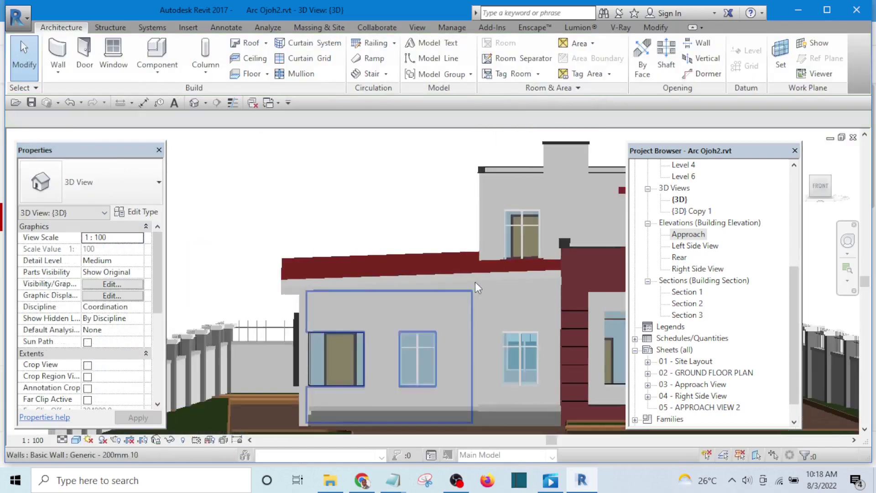
{"action": "scroll", "coordinate": [366, 269], "scroll_direction": "up", "scroll_amount": 5}
{"action": "left_click", "coordinate": [362, 278]}
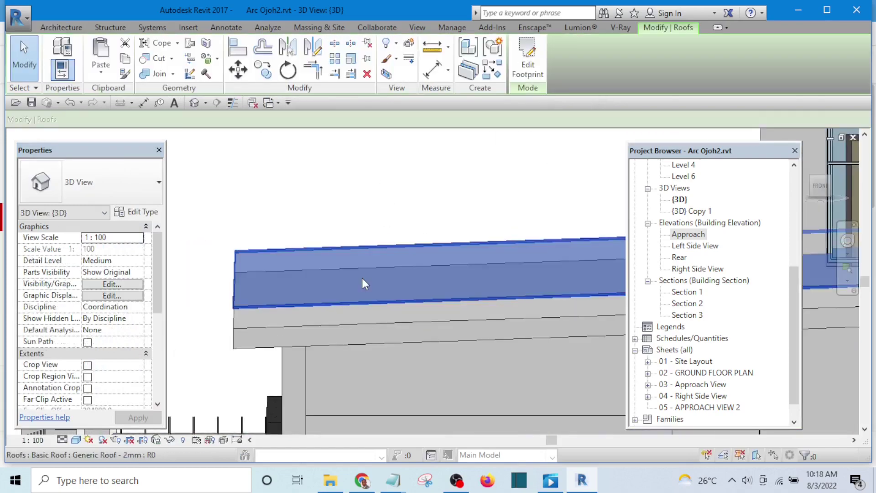
{"action": "left_click", "coordinate": [527, 64]}
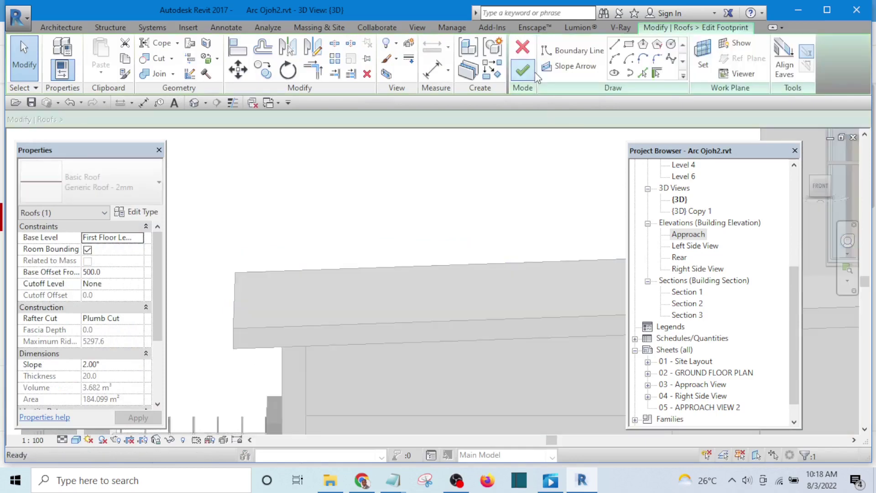
{"action": "scroll", "coordinate": [733, 189], "scroll_direction": "up", "scroll_amount": 1}
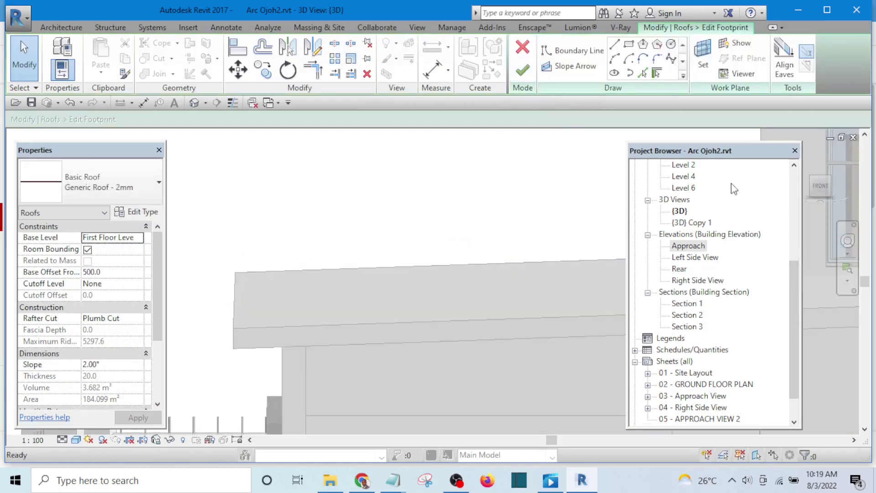
{"action": "scroll", "coordinate": [726, 195], "scroll_direction": "up", "scroll_amount": 5}
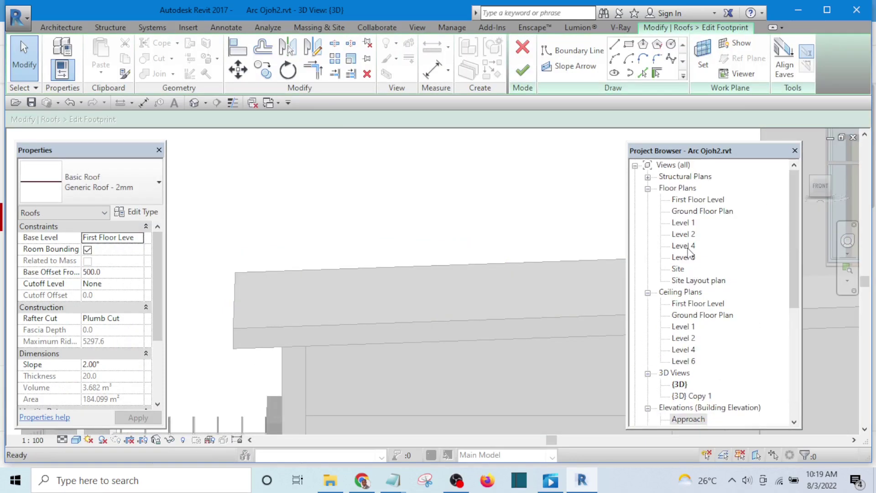
{"action": "double_click", "coordinate": [697, 213]}
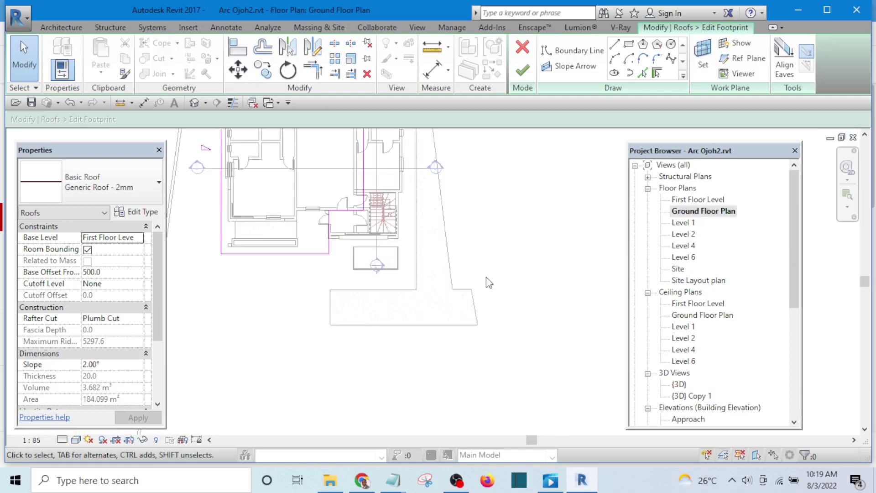
{"action": "scroll", "coordinate": [443, 274], "scroll_direction": "down", "scroll_amount": 2}
{"action": "scroll", "coordinate": [292, 237], "scroll_direction": "up", "scroll_amount": 6}
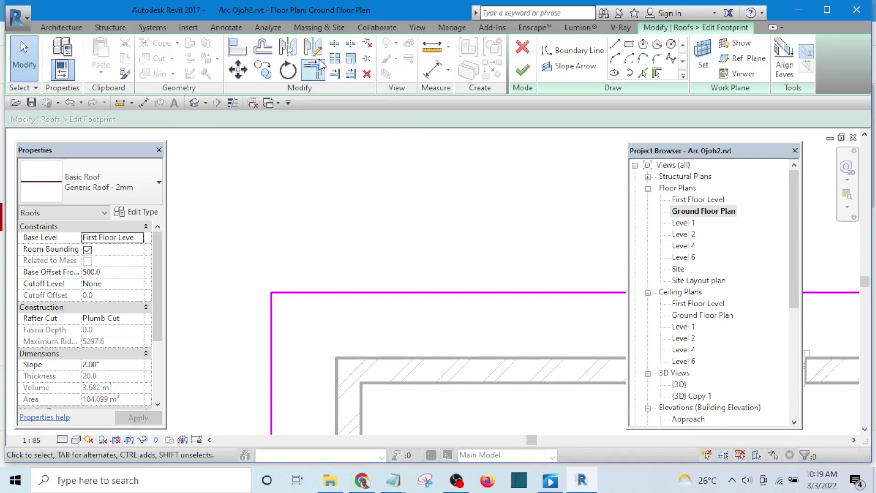
Offset the upper roof's outer boundary lines 100 mm outward without copying and finish the footprint.
{"action": "left_click", "coordinate": [263, 47]}
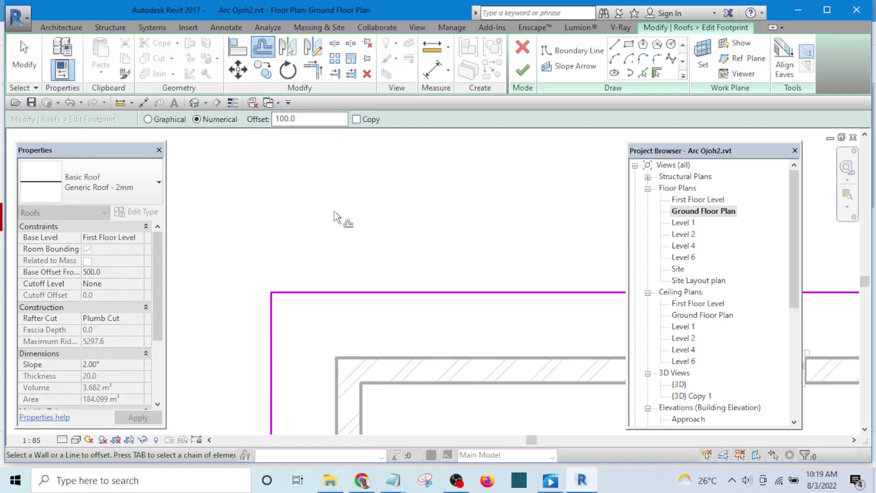
{"action": "scroll", "coordinate": [307, 227], "scroll_direction": "down", "scroll_amount": 2}
{"action": "scroll", "coordinate": [400, 252], "scroll_direction": "up", "scroll_amount": 1}
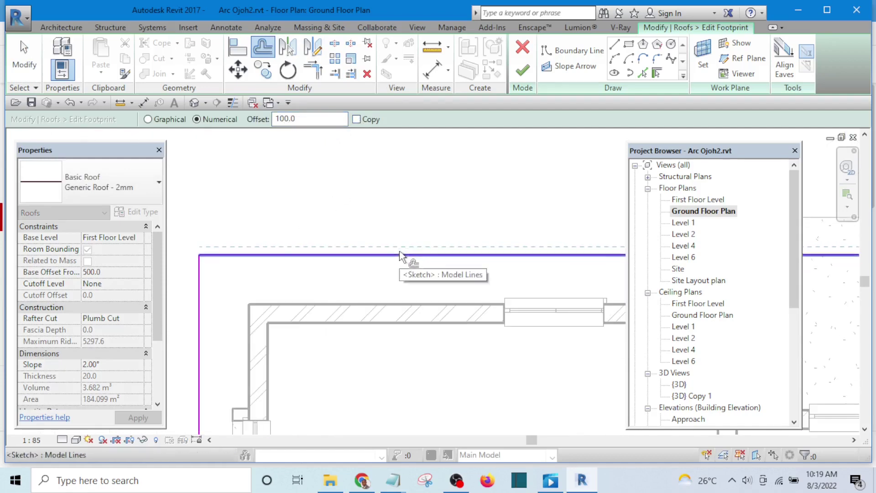
{"action": "left_click", "coordinate": [400, 252]}
{"action": "scroll", "coordinate": [445, 173], "scroll_direction": "down", "scroll_amount": 3}
{"action": "scroll", "coordinate": [340, 219], "scroll_direction": "up", "scroll_amount": 1}
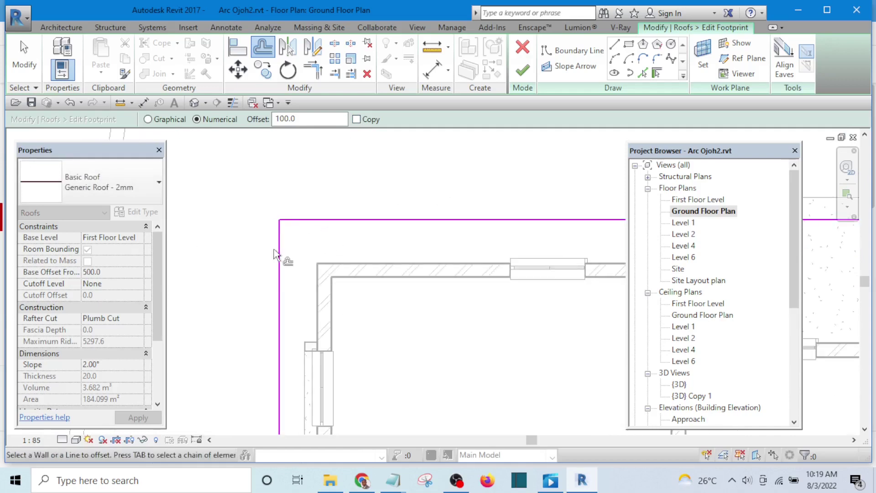
{"action": "scroll", "coordinate": [326, 230], "scroll_direction": "down", "scroll_amount": 5}
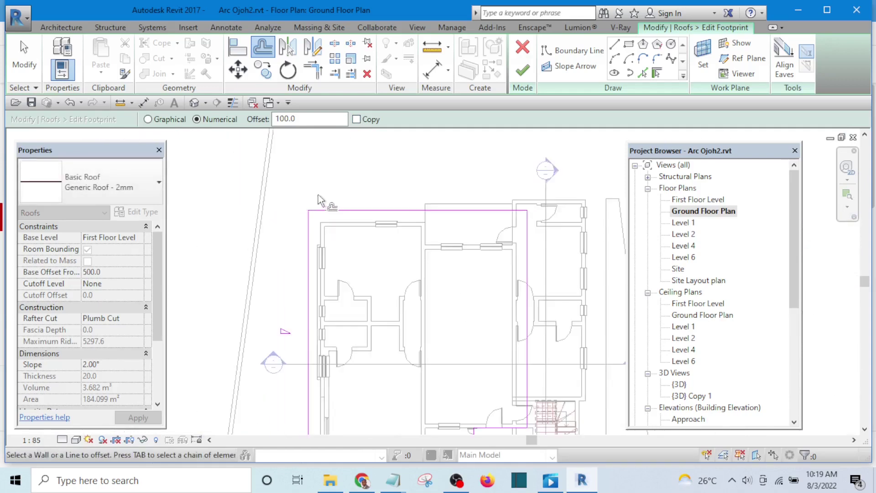
{"action": "scroll", "coordinate": [329, 227], "scroll_direction": "up", "scroll_amount": 8}
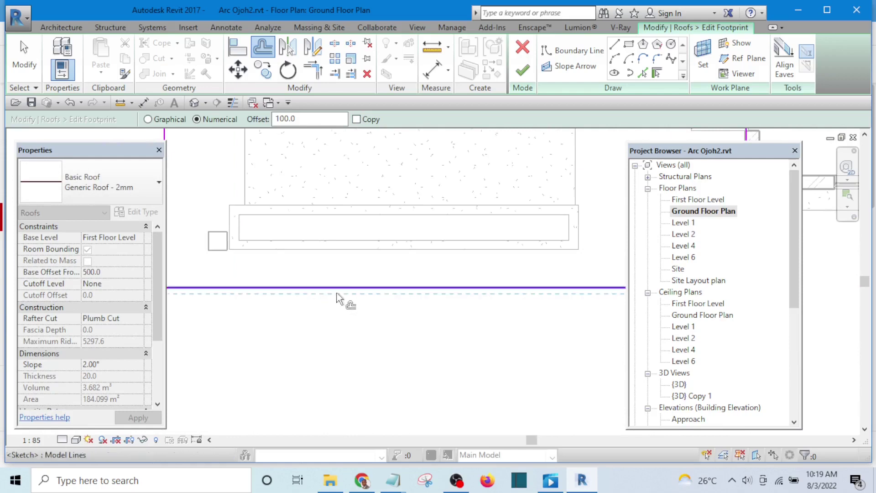
{"action": "scroll", "coordinate": [223, 291], "scroll_direction": "down", "scroll_amount": 4}
{"action": "scroll", "coordinate": [401, 287], "scroll_direction": "up", "scroll_amount": 4}
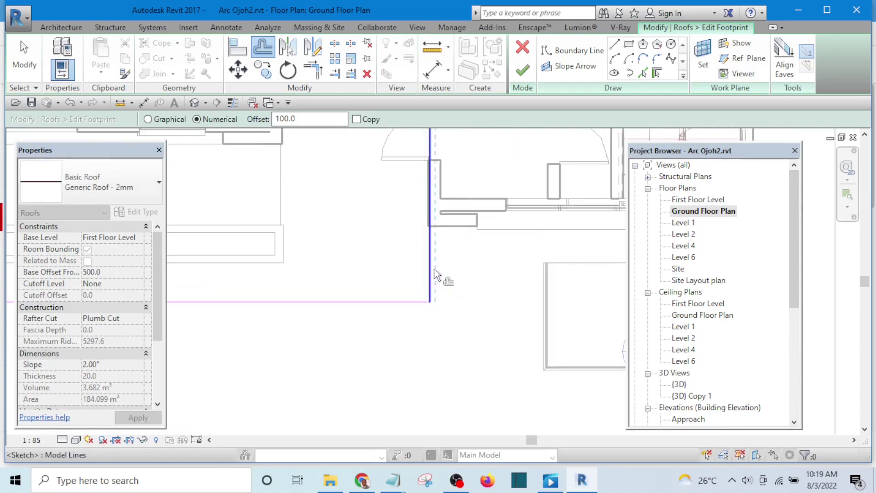
{"action": "scroll", "coordinate": [456, 293], "scroll_direction": "down", "scroll_amount": 3}
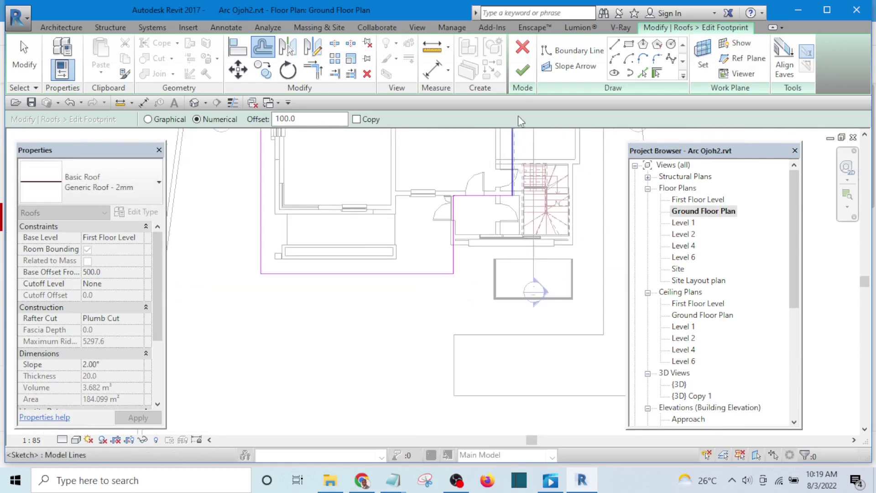
{"action": "left_click", "coordinate": [522, 70]}
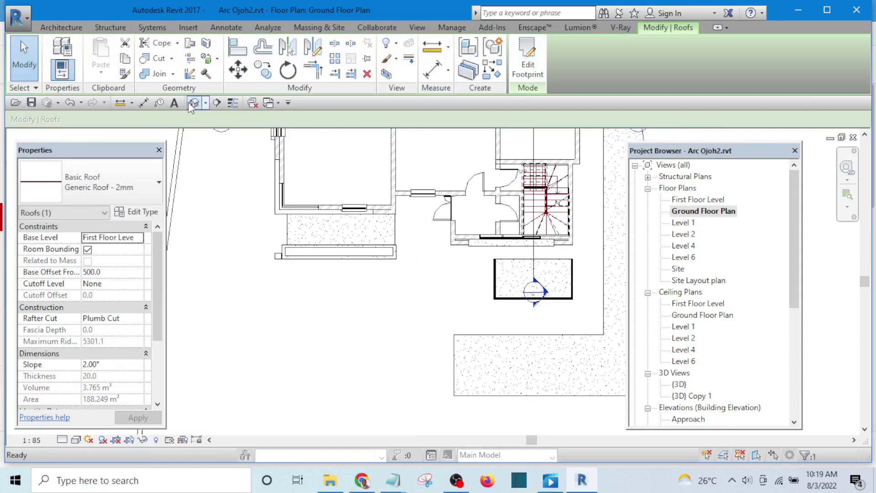
Examine the extended upper roof's edge and its gap above the fascia slab in the 3D view.
{"action": "left_click", "coordinate": [192, 102]}
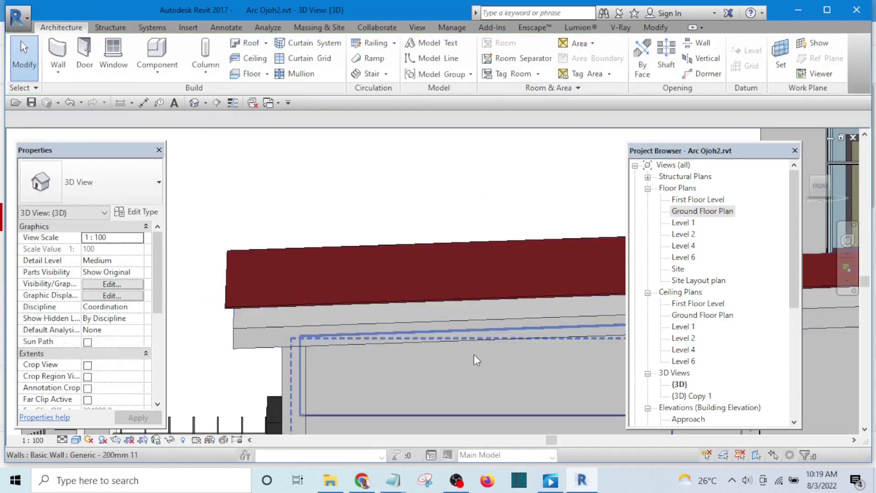
{"action": "middle_click_drag", "start_coordinate": [474, 354], "coordinate": [448, 332], "text": "shift"}
{"action": "middle_click_drag", "start_coordinate": [418, 281], "coordinate": [363, 234]}
In the Approach elevation, move the thin upper roof straight down so its underside rests on the fascia slab's top edge.
{"action": "scroll", "coordinate": [698, 347], "scroll_direction": "down", "scroll_amount": 2}
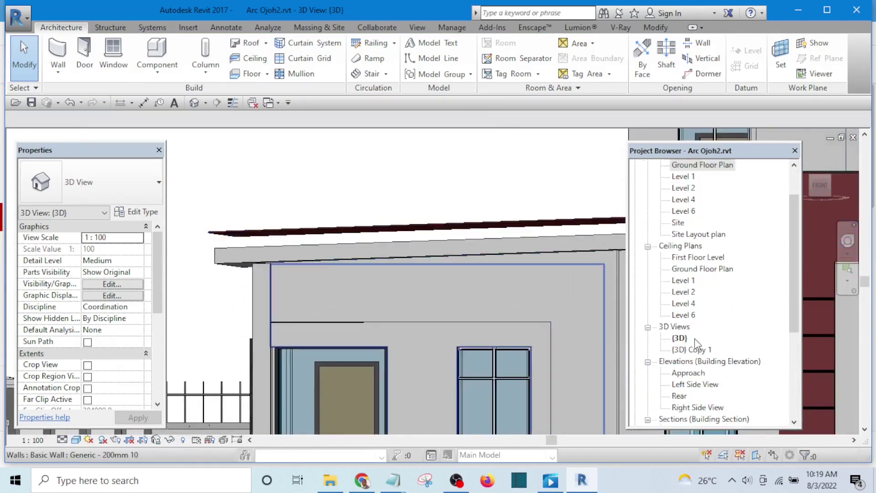
{"action": "scroll", "coordinate": [693, 349], "scroll_direction": "down", "scroll_amount": 1}
{"action": "double_click", "coordinate": [688, 338]}
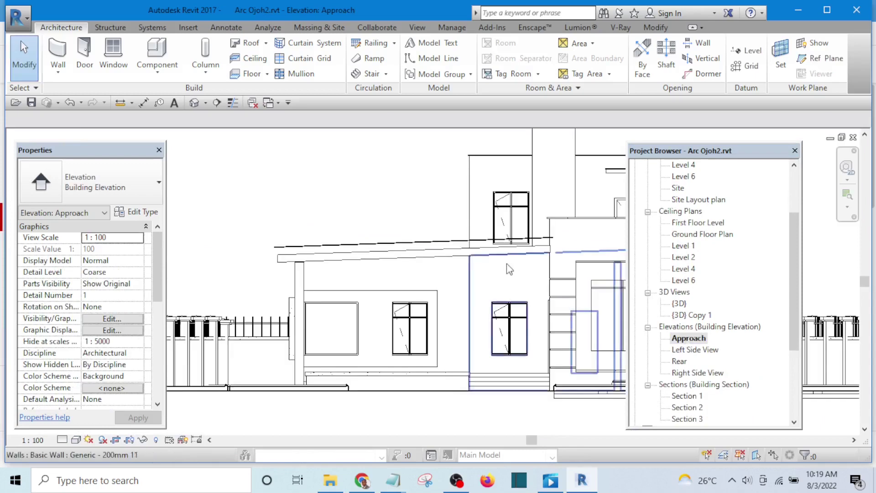
{"action": "scroll", "coordinate": [274, 258], "scroll_direction": "up", "scroll_amount": 3}
{"action": "scroll", "coordinate": [246, 257], "scroll_direction": "up", "scroll_amount": 2}
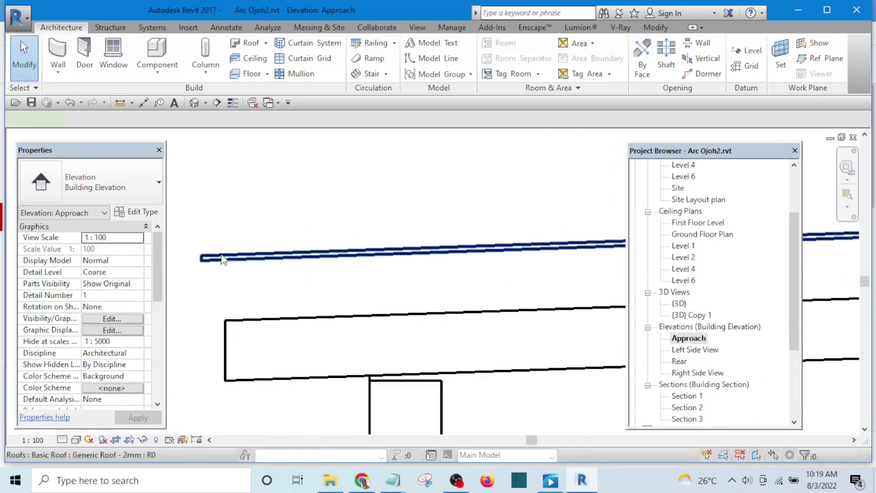
{"action": "left_click", "coordinate": [221, 257]}
{"action": "left_click", "coordinate": [238, 70]}
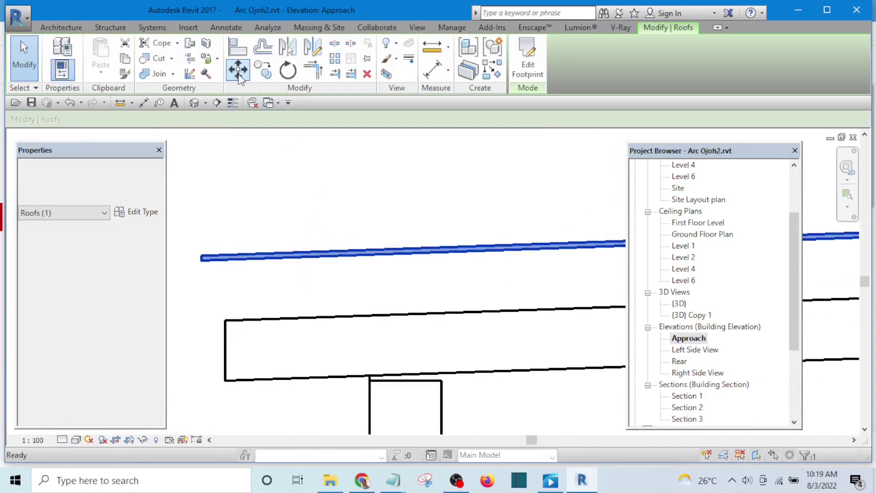
{"action": "scroll", "coordinate": [228, 283], "scroll_direction": "up", "scroll_amount": 2}
{"action": "left_click", "coordinate": [247, 245]}
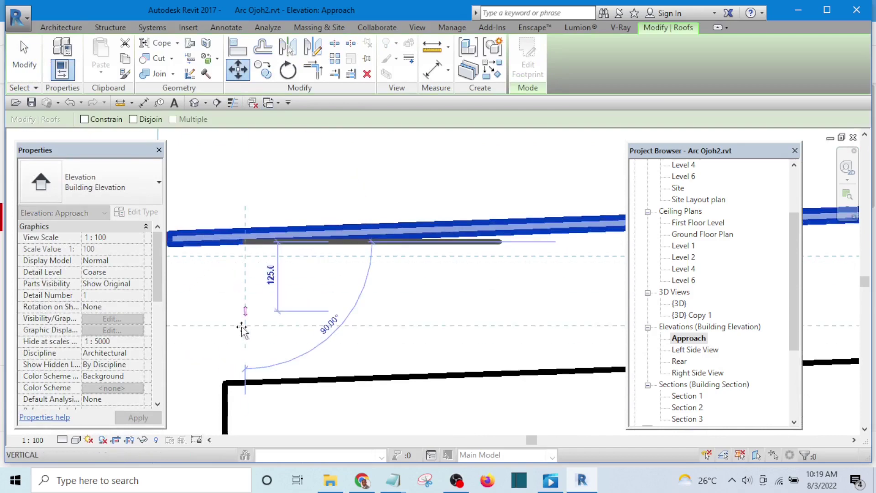
{"action": "left_click", "coordinate": [242, 384]}
{"action": "left_click", "coordinate": [304, 284]}
{"action": "scroll", "coordinate": [310, 260], "scroll_direction": "down", "scroll_amount": 4}
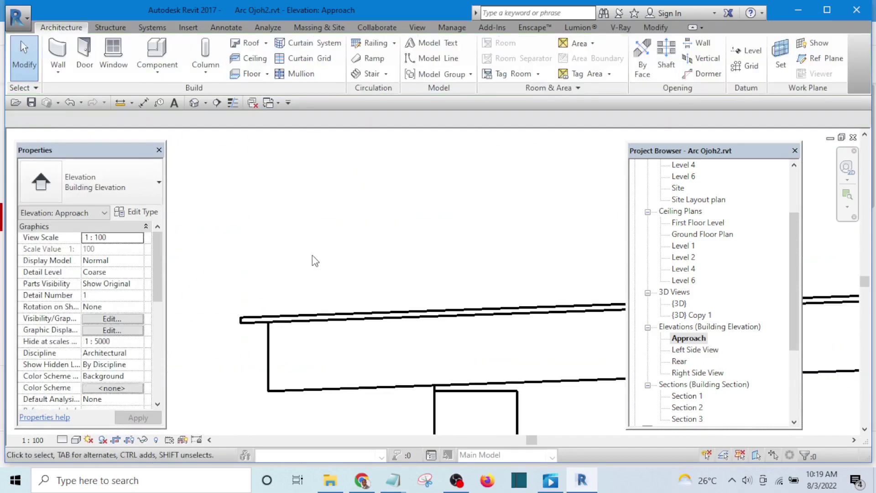
Inspect the lowered roof covering on the fascia slab from below, from the front and from above in the 3D view.
{"action": "left_click", "coordinate": [193, 103]}
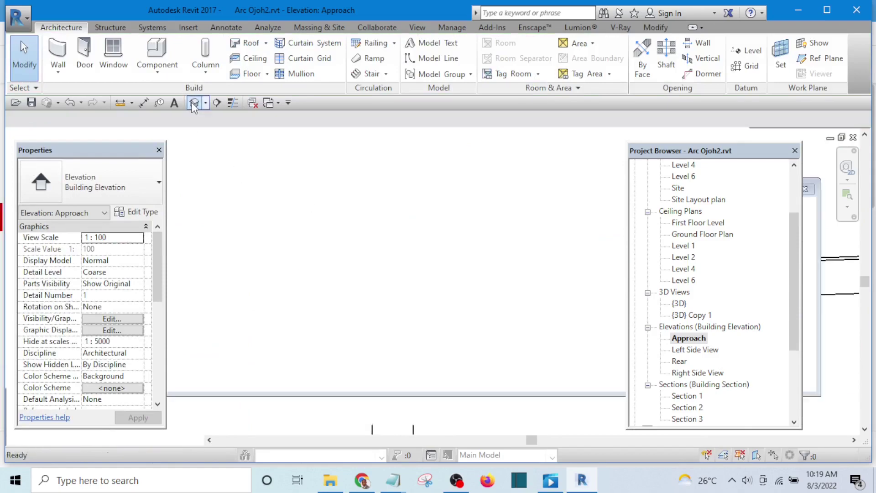
{"action": "middle_click_drag", "start_coordinate": [353, 244], "coordinate": [253, 191], "text": "shift"}
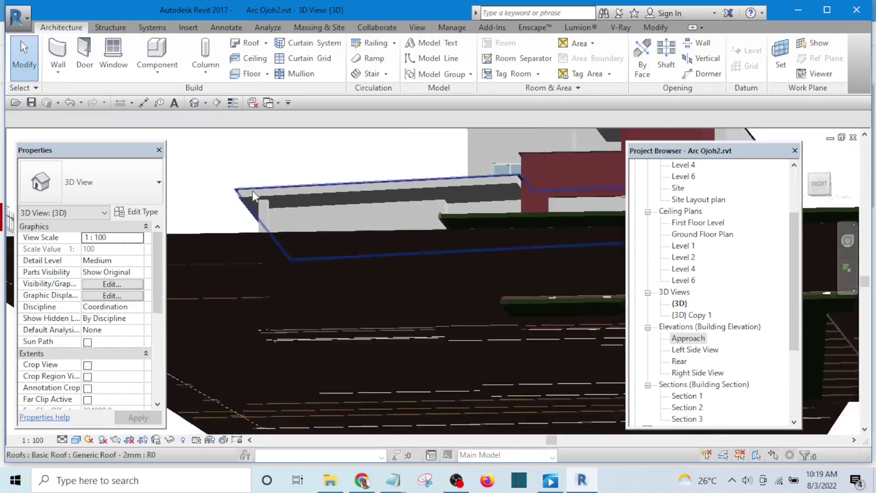
{"action": "middle_click_drag", "start_coordinate": [354, 175], "coordinate": [373, 268], "text": "shift"}
{"action": "scroll", "coordinate": [381, 262], "scroll_direction": "down", "scroll_amount": 3}
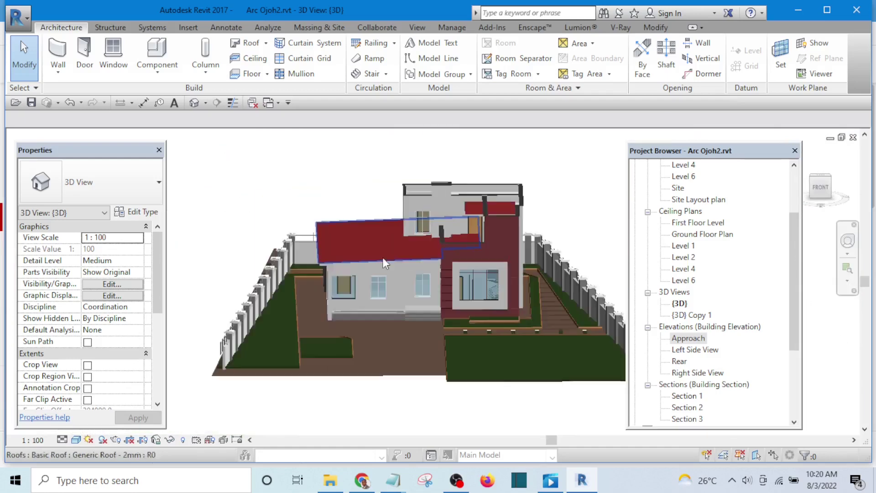
{"action": "middle_click_drag", "start_coordinate": [420, 286], "coordinate": [384, 287], "text": "shift"}
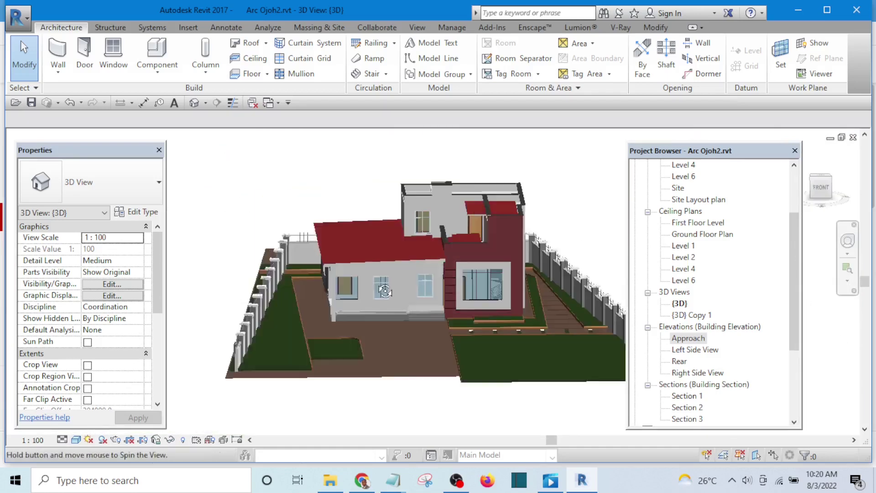
{"action": "scroll", "coordinate": [328, 267], "scroll_direction": "up", "scroll_amount": 3}
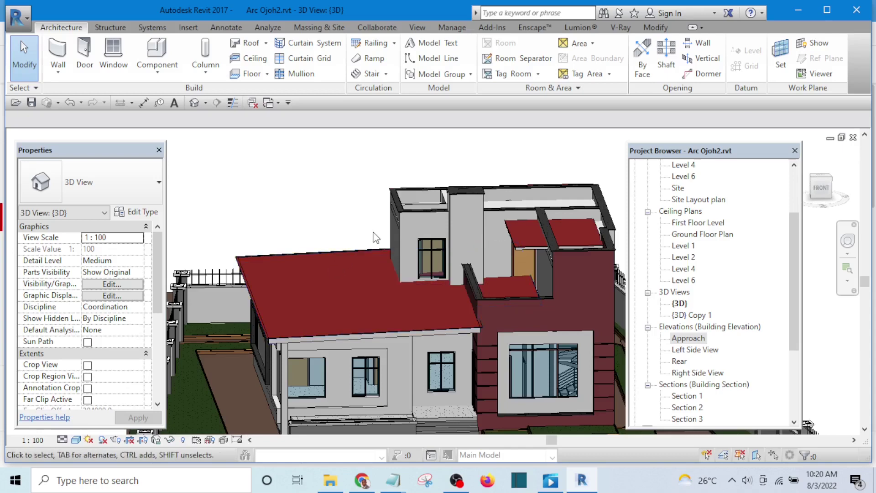